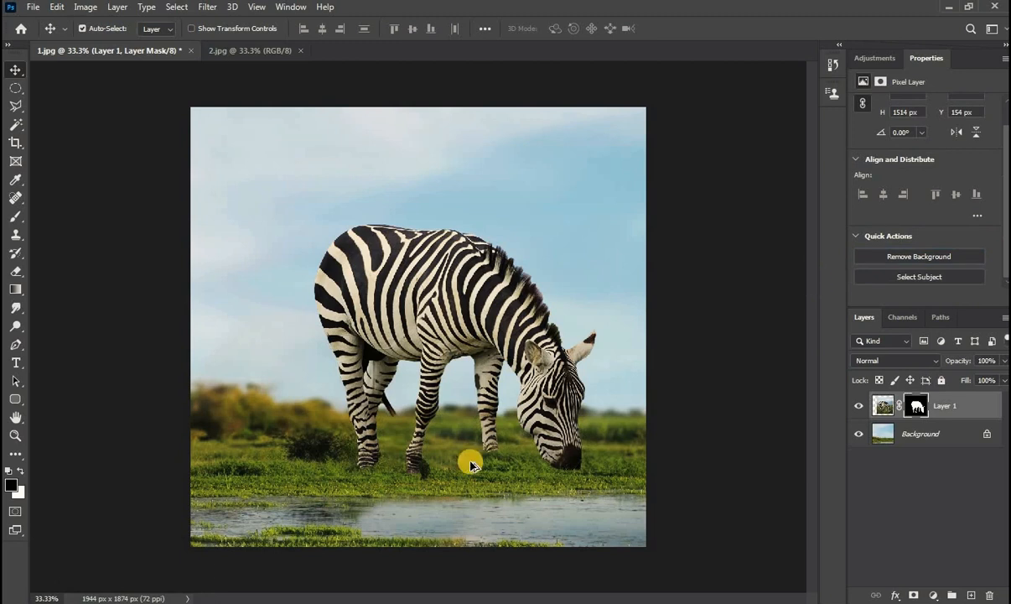
Paint black on Layer 1's mask beside the zebra's front hoof with a Soft Round Pressure Size brush at 219 px.
scroll(469, 461, up, 4)
scroll(410, 454, down, 1)
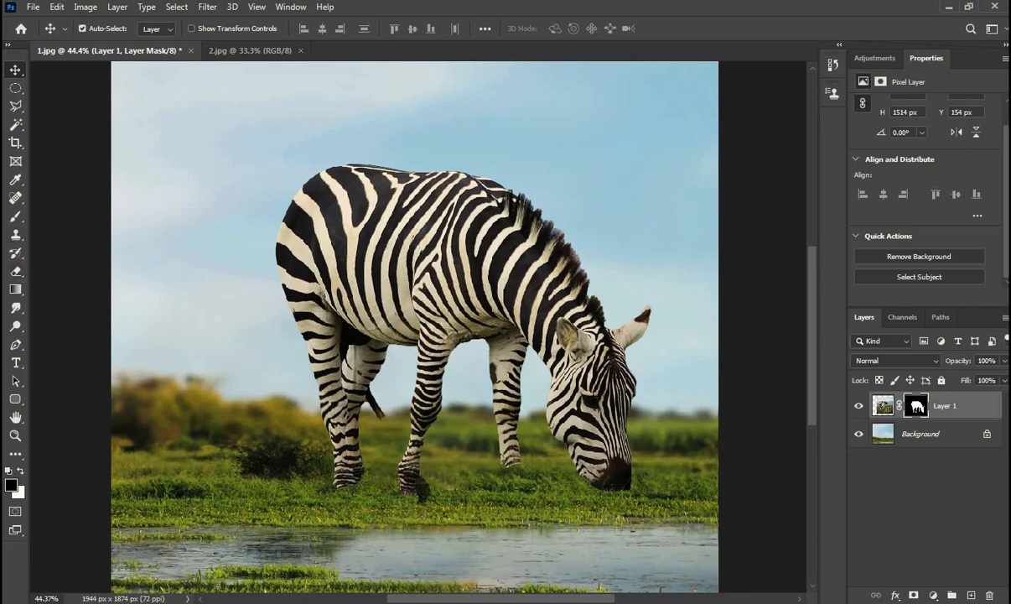
click(17, 218)
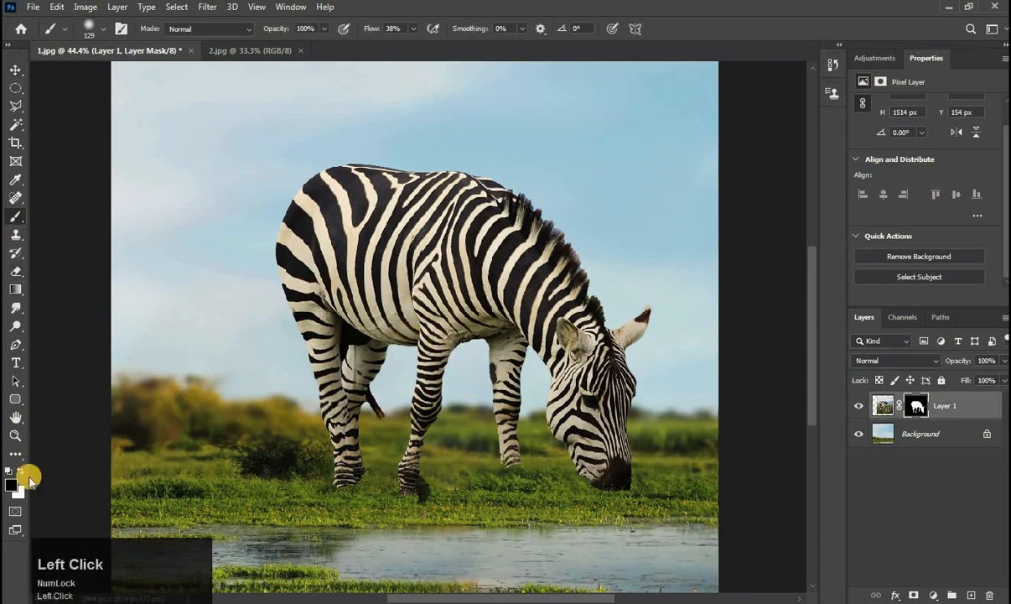
right_click(546, 509)
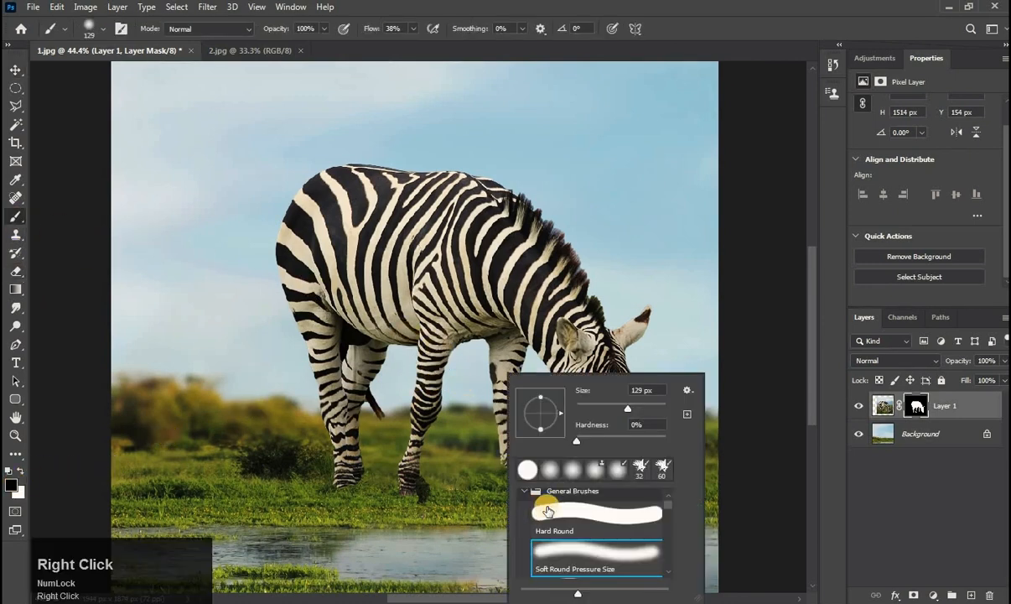
click(570, 559)
alt+right_click(415, 483)
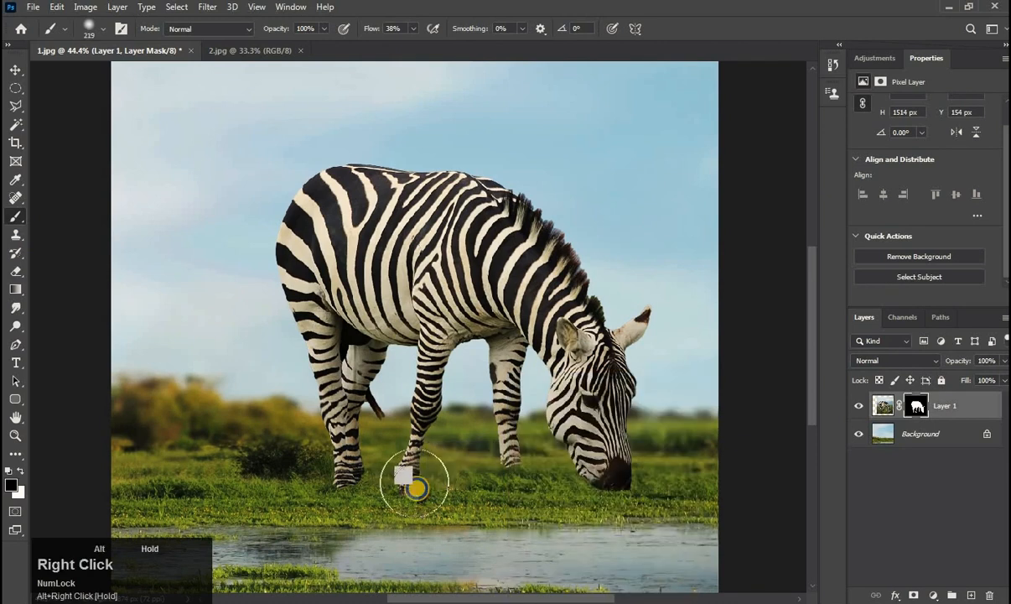
drag(414, 484, 434, 486)
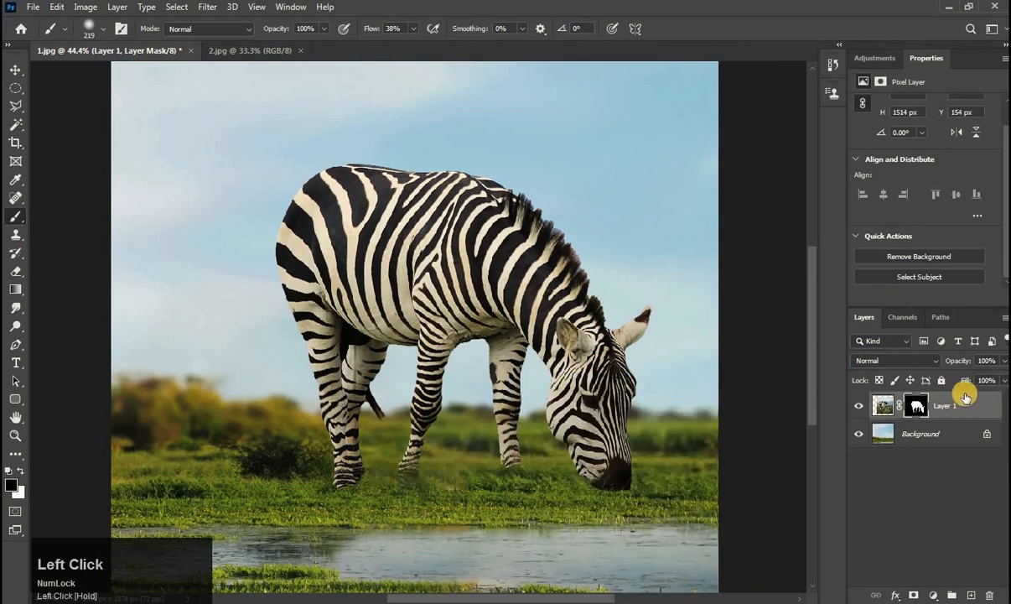
Paint white on Layer 1's mask along the ground to bring back the original grass around the hooves and muzzle.
drag(919, 407, 6, 472)
click(20, 475)
mouse_move(410, 444)
mouse_down()
mouse_move(398, 485)
mouse_move(603, 492)
mouse_move(613, 481)
mouse_move(187, 477)
mouse_move(468, 481)
mouse_move(383, 420)
mouse_move(401, 440)
mouse_up()
key(ctrl+z)
mouse_move(645, 456)
mouse_down()
mouse_move(672, 474)
mouse_move(246, 459)
mouse_move(424, 474)
mouse_move(327, 484)
mouse_up()
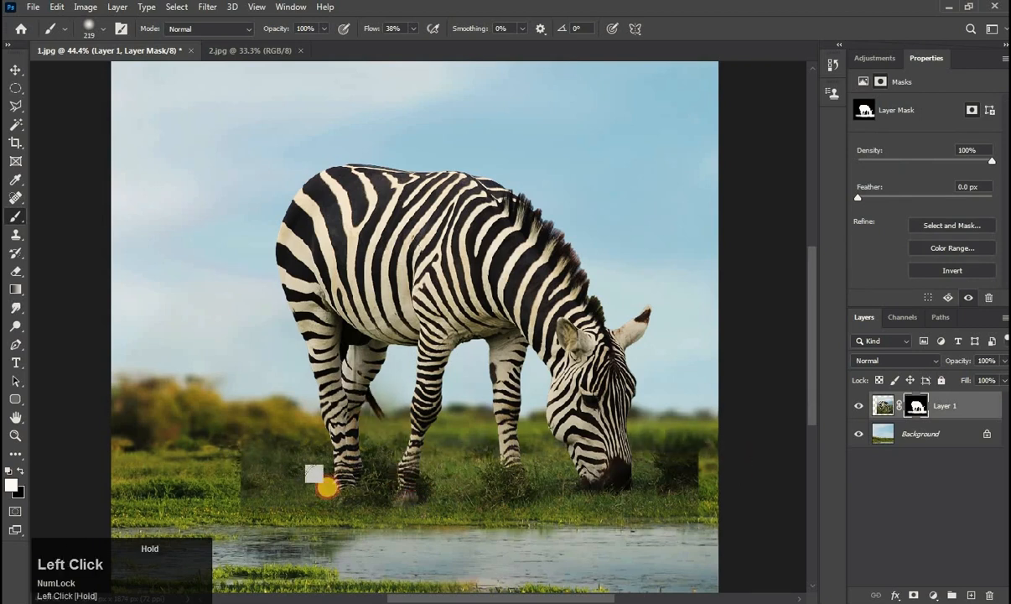
Paint black on the mask over the hard outer edges of the restored grass, beyond the muzzle and behind the hind legs.
scroll(501, 510, up, 3)
key(space)
scroll(427, 352, down, 2)
key(space)
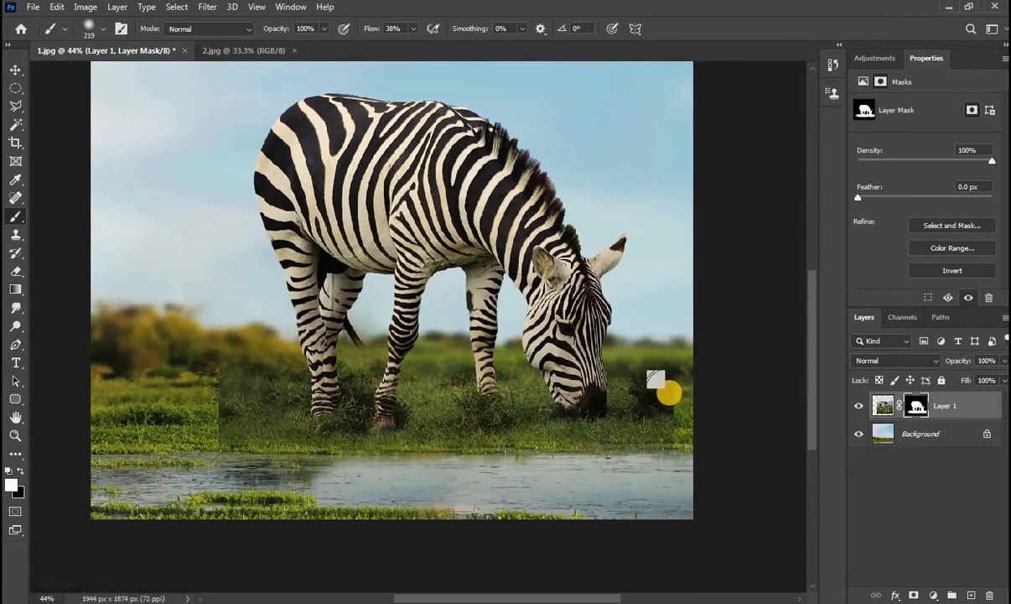
key(x)
mouse_move(668, 381)
mouse_down()
mouse_move(655, 374)
mouse_move(650, 387)
mouse_move(679, 413)
mouse_move(704, 423)
mouse_up()
mouse_move(202, 421)
mouse_down()
mouse_move(200, 392)
mouse_move(202, 415)
mouse_move(233, 412)
mouse_move(249, 429)
mouse_move(224, 436)
mouse_move(244, 403)
mouse_move(220, 416)
mouse_move(236, 429)
mouse_move(145, 413)
mouse_up()
Resize the soft brush and blend the lower edge of the grass patch into the bank with black on the mask.
alt+right_click(303, 458)
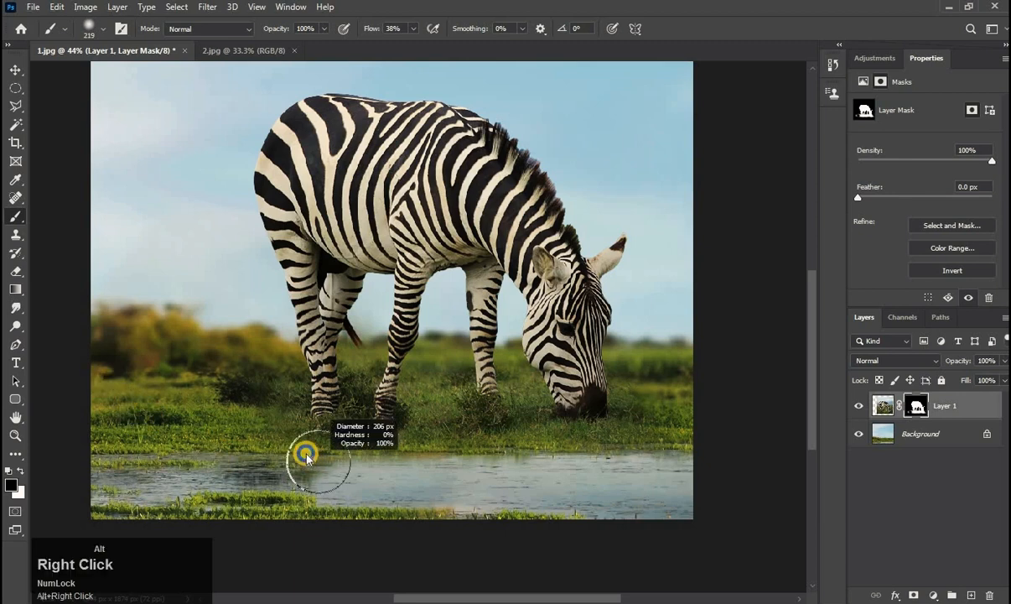
mouse_move(318, 461)
mouse_down()
mouse_move(479, 444)
mouse_move(744, 440)
mouse_move(458, 446)
mouse_up()
drag(312, 450, 211, 424)
scroll(345, 399, up, 2)
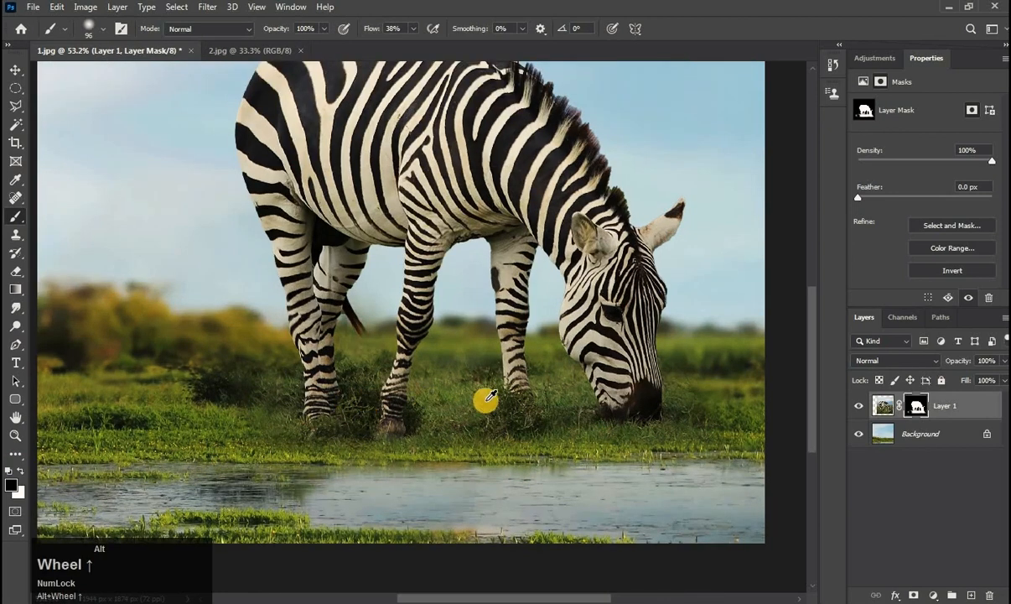
scroll(489, 397, down, 3)
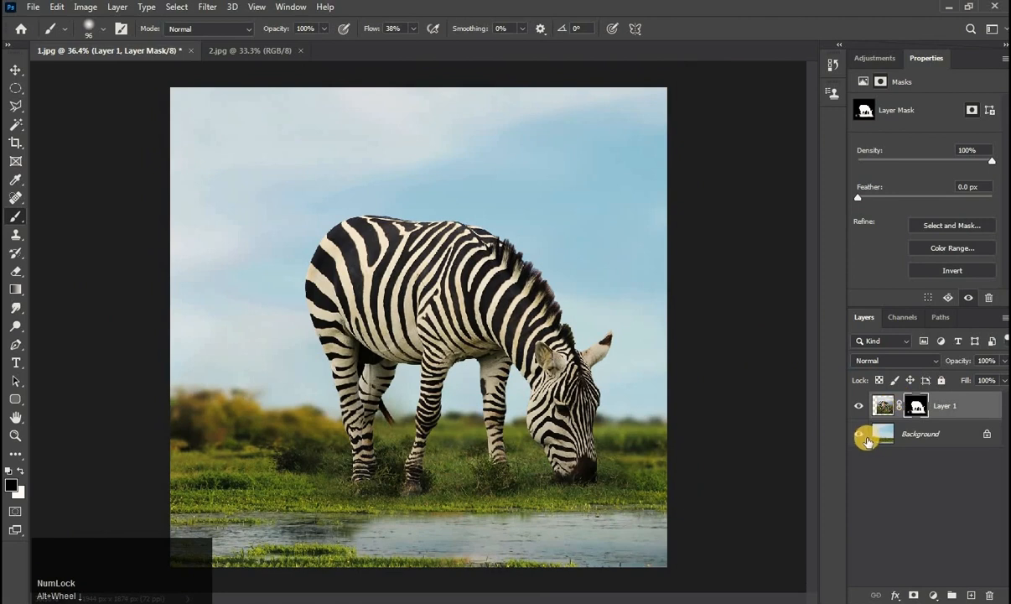
Hide the Background layer, compare the colour channels, and duplicate the Green channel.
click(859, 434)
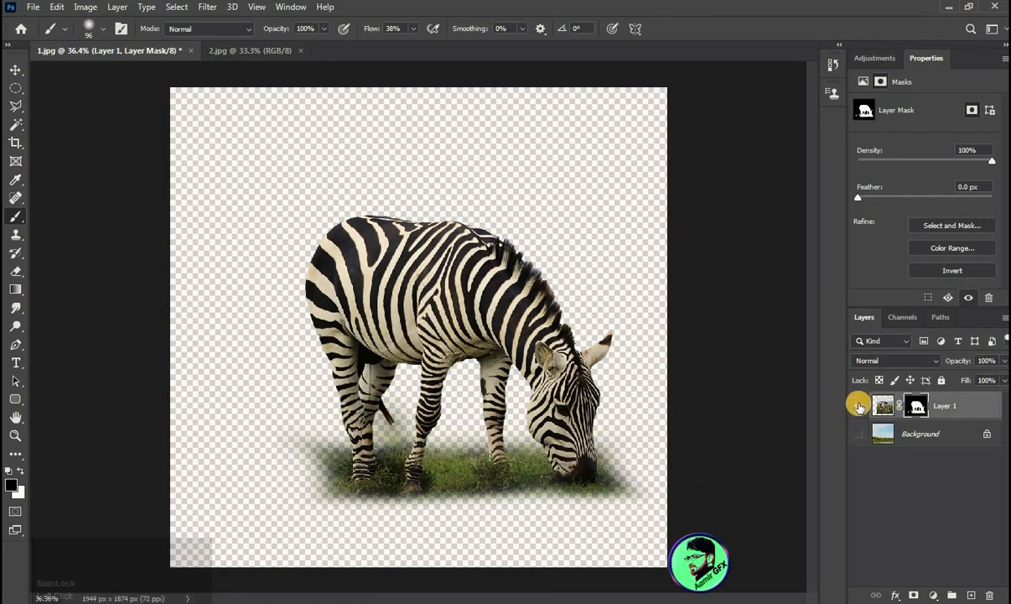
click(902, 317)
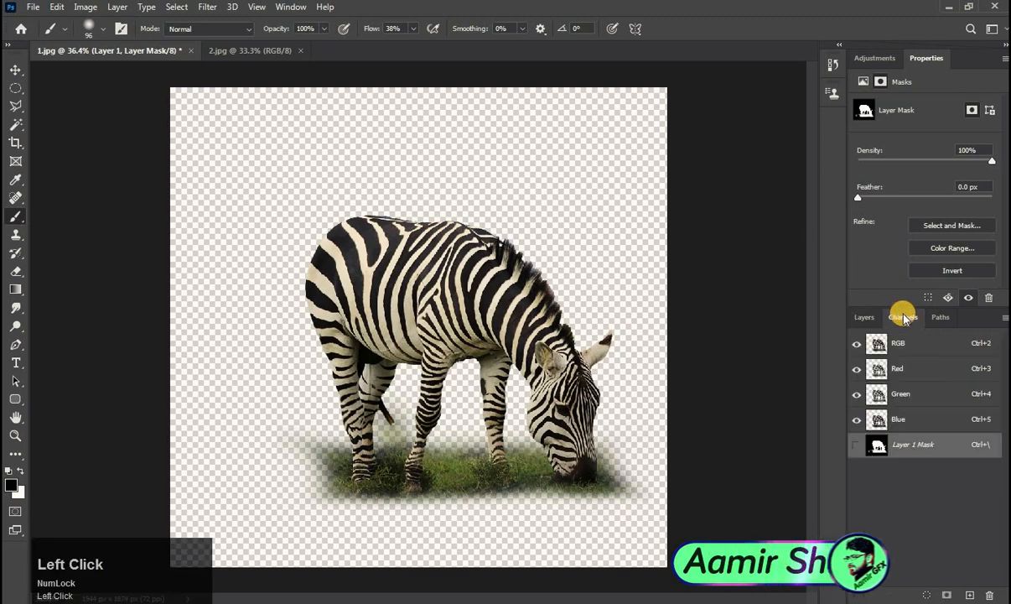
click(913, 346)
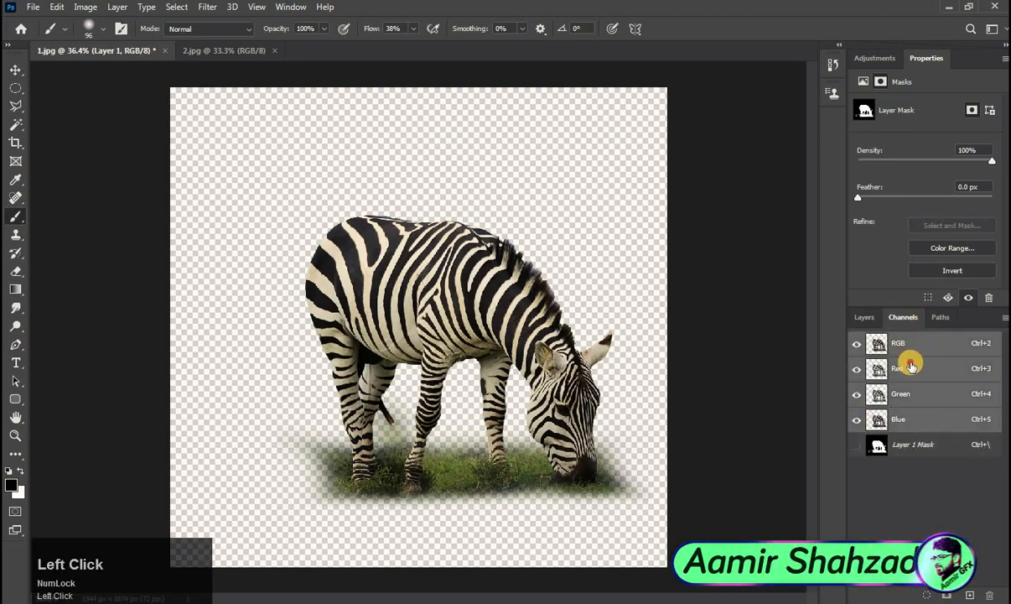
click(905, 367)
click(903, 394)
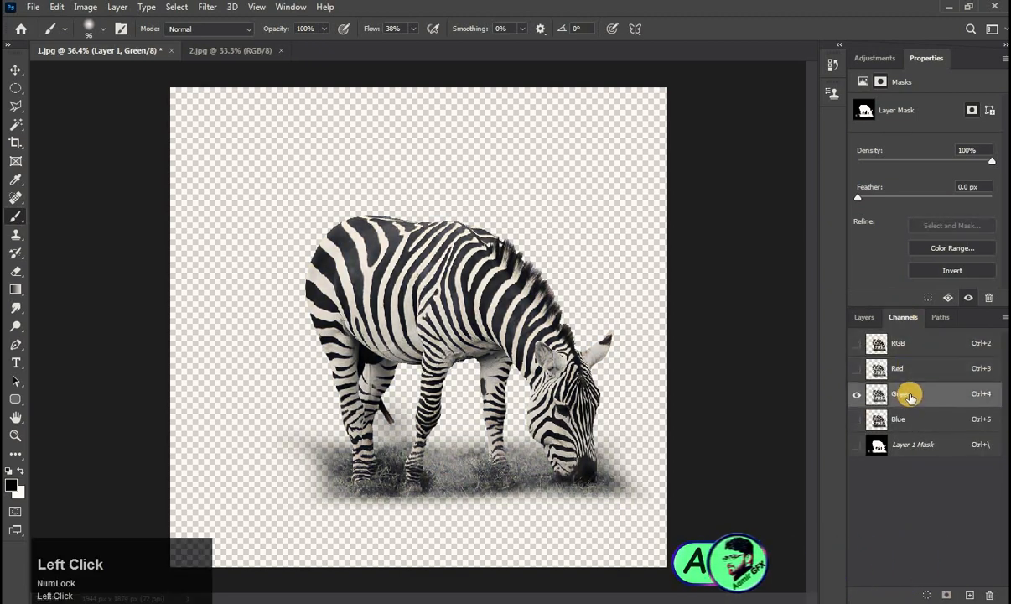
click(908, 420)
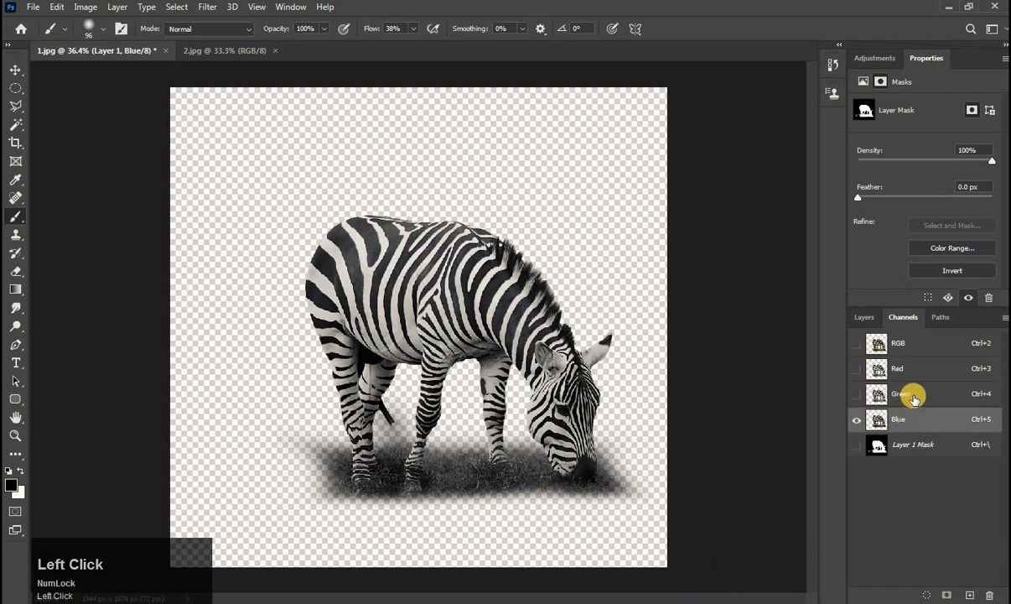
click(913, 395)
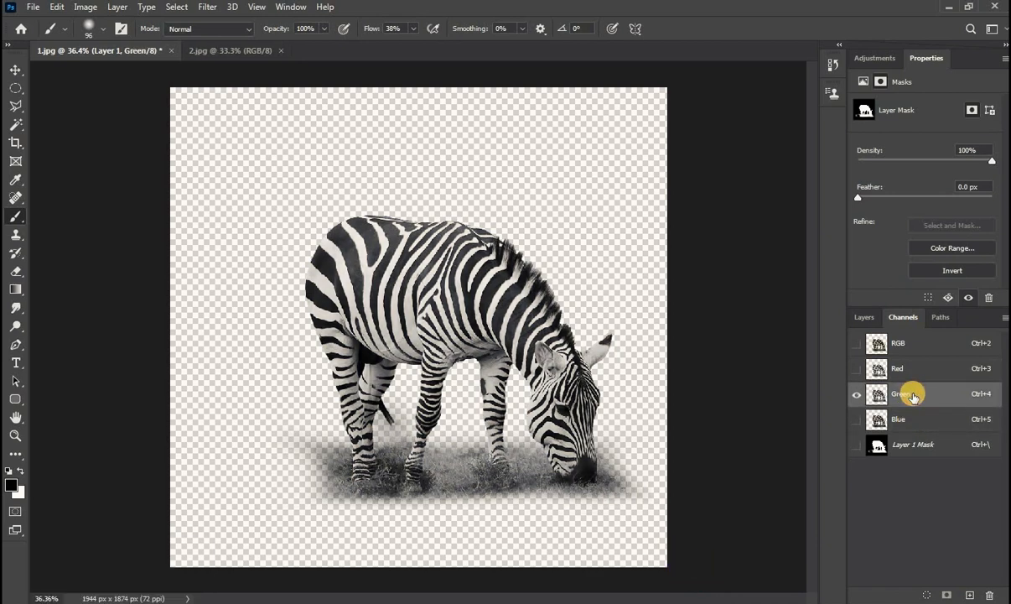
drag(914, 395, 970, 594)
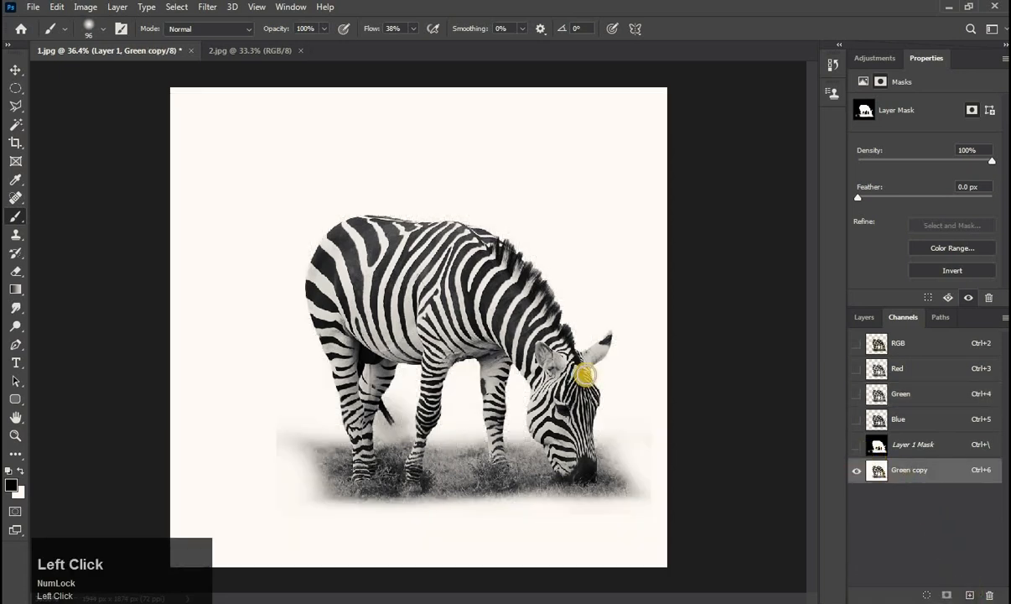
Apply Levels to the Green copy channel with input black at 99 and input white at 128.
key(ctrl)
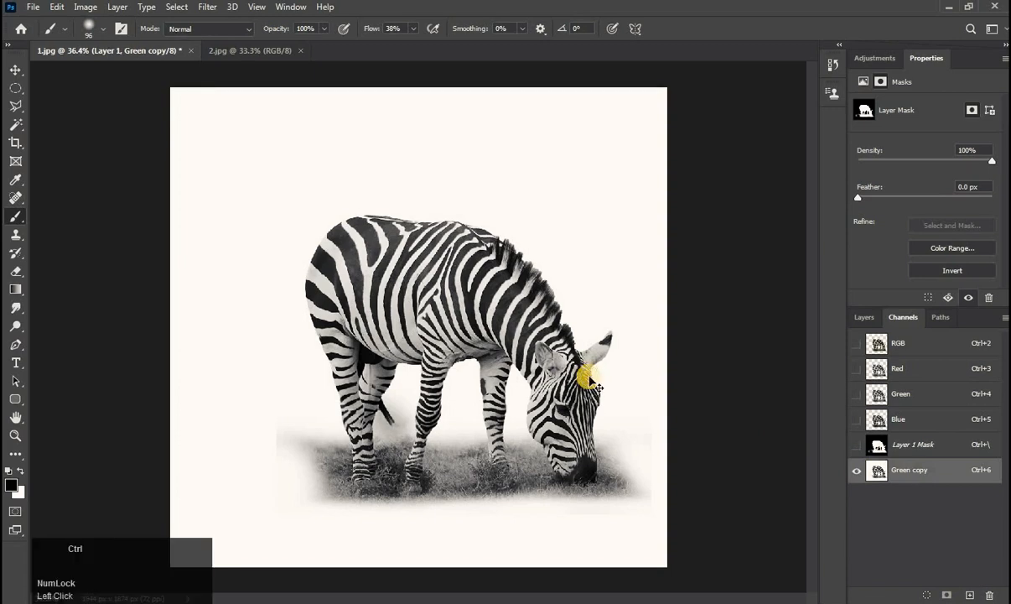
key(ctrl+l)
drag(399, 236, 647, 307)
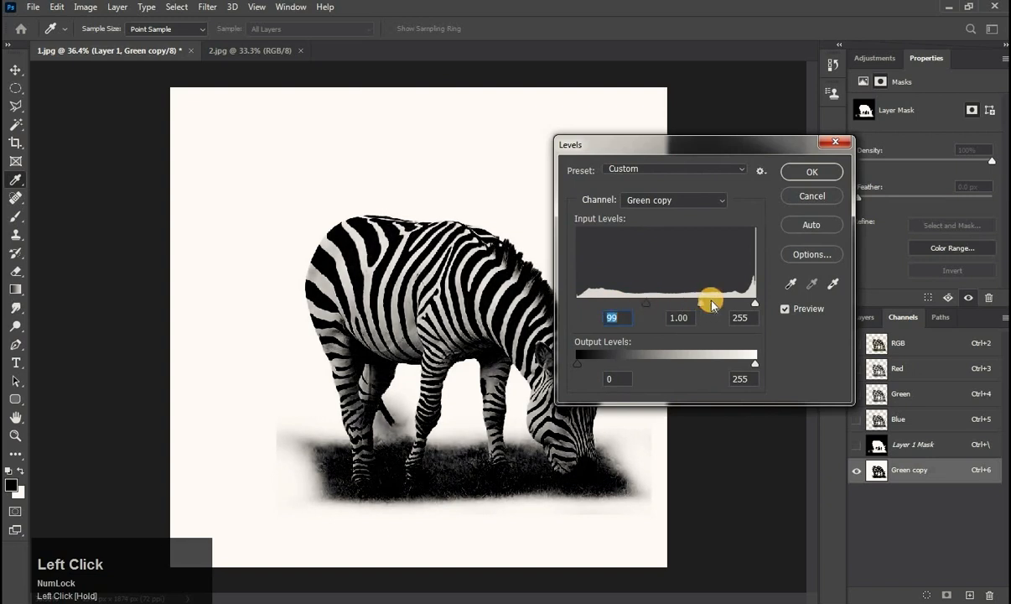
drag(757, 305, 666, 306)
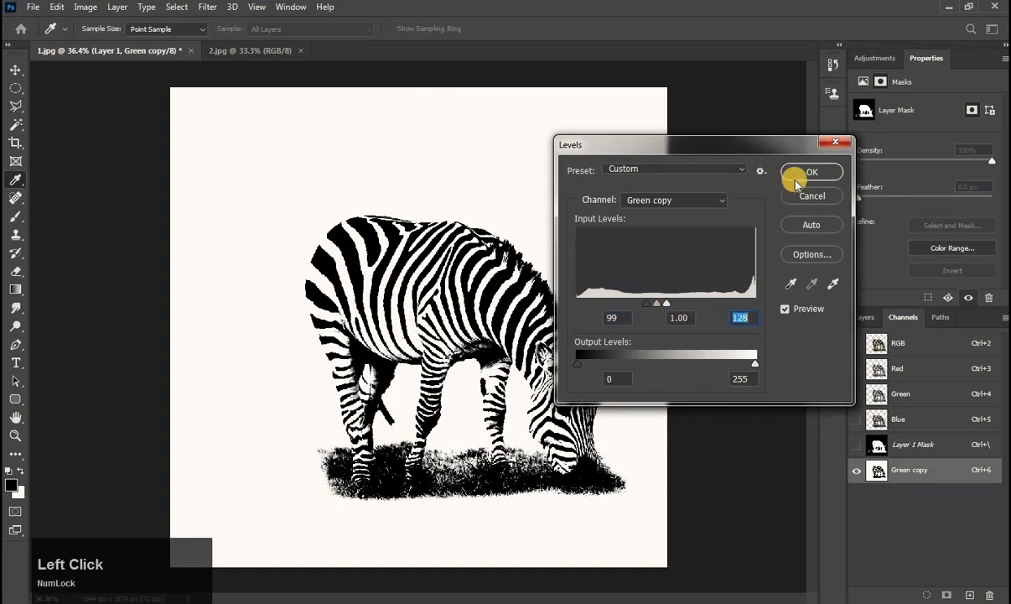
click(808, 171)
key(b)
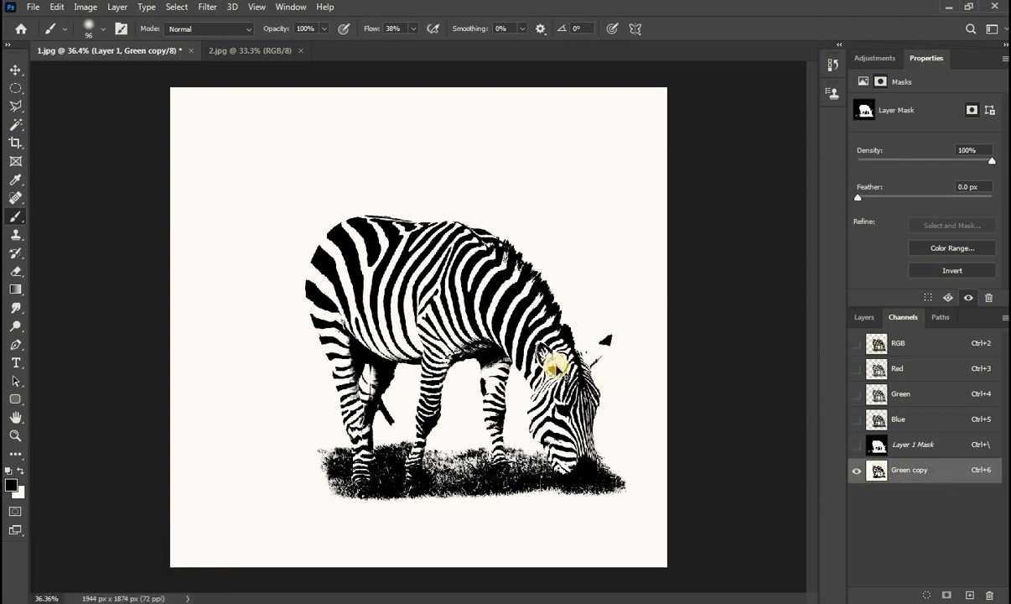
Invert the Green copy channel, load it as a selection, and return to the full-colour layers with the Background shown.
key(ctrl+i)
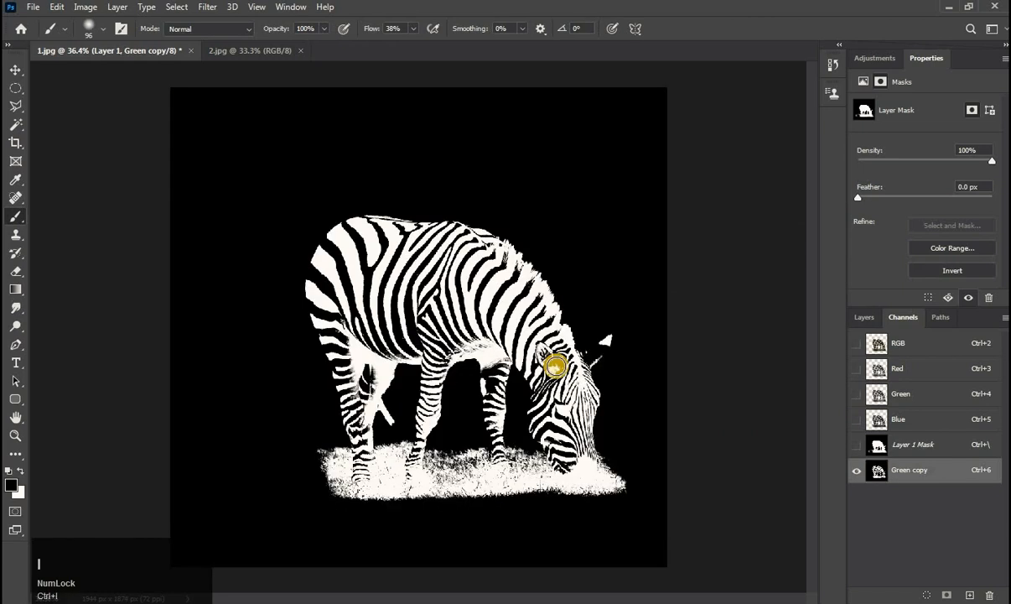
ctrl+click(878, 473)
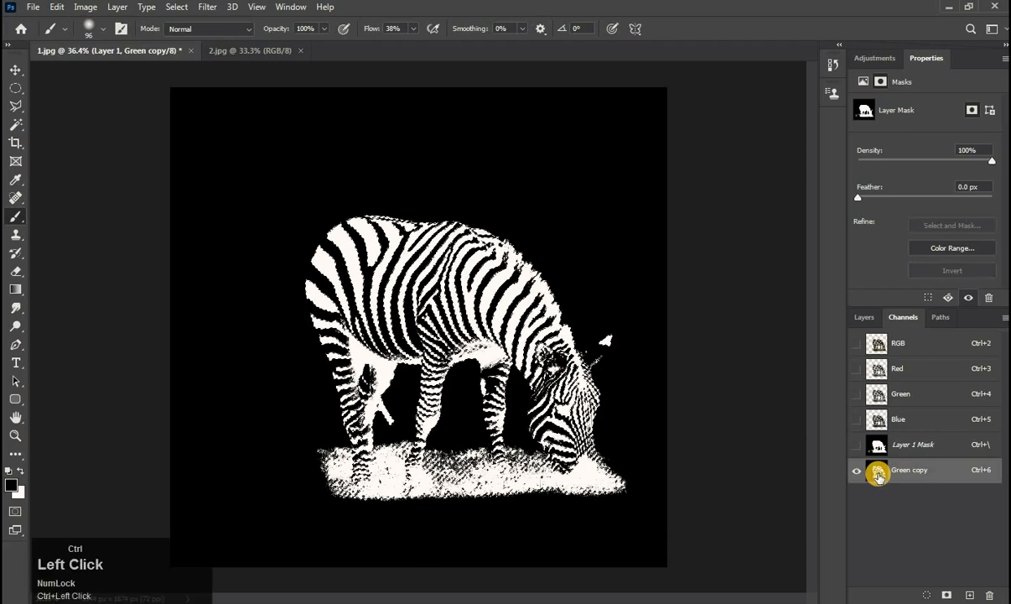
click(908, 345)
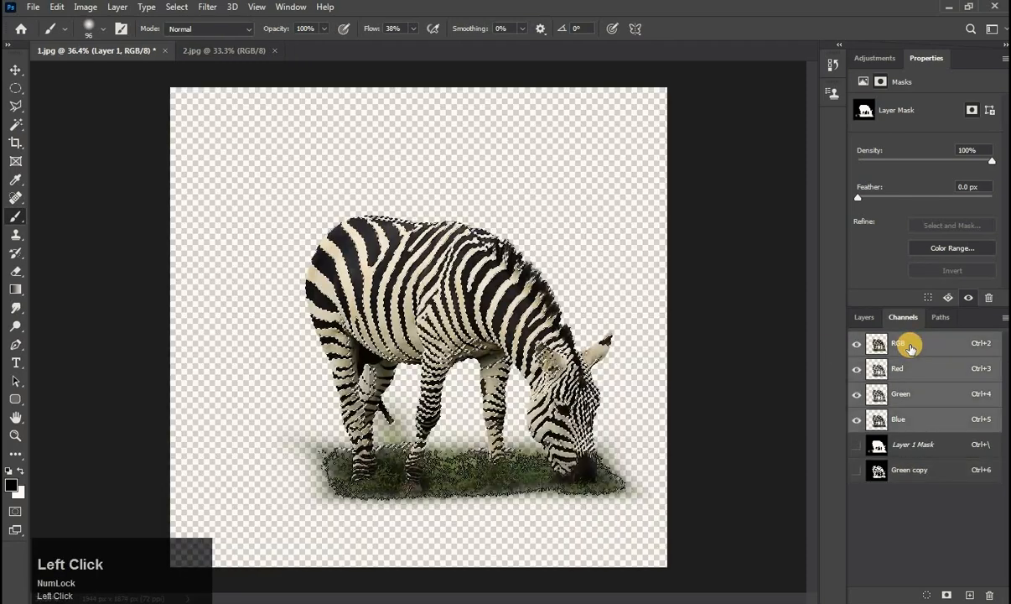
click(872, 318)
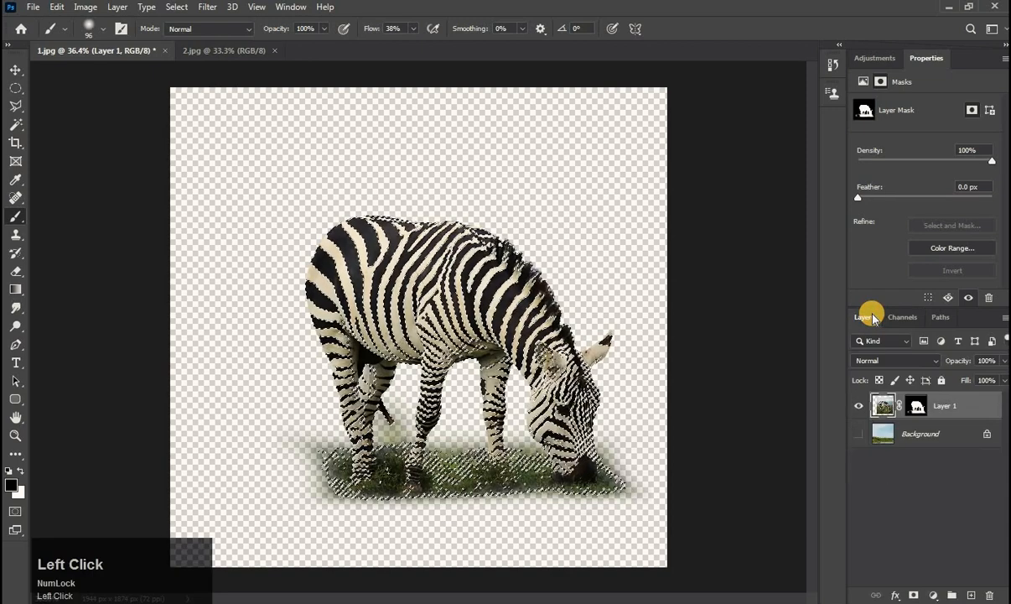
click(858, 433)
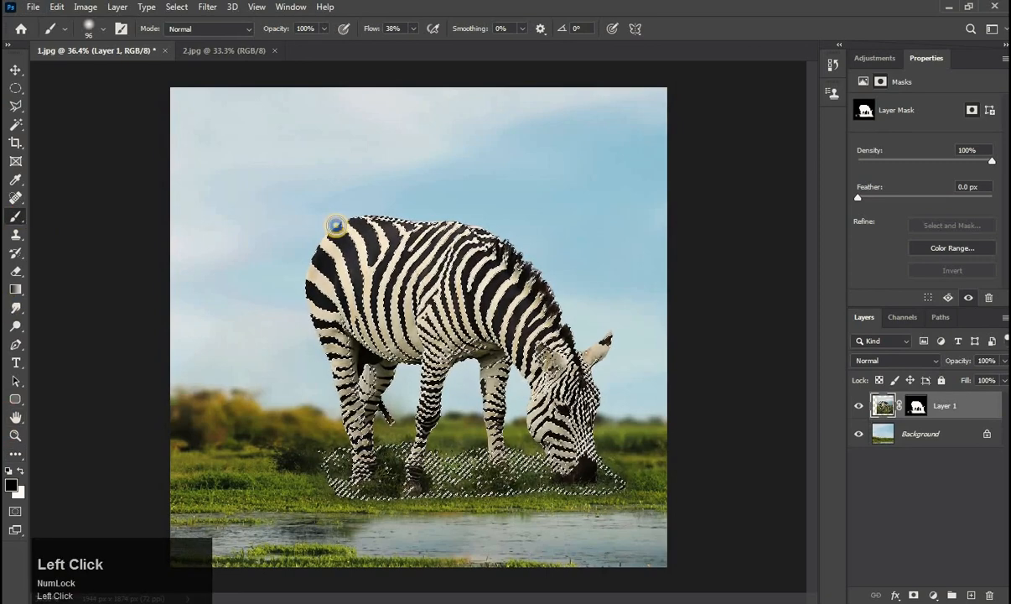
Set up a Hard Round brush at 965 px and target Layer 1's mask for painting within the selection.
click(403, 366)
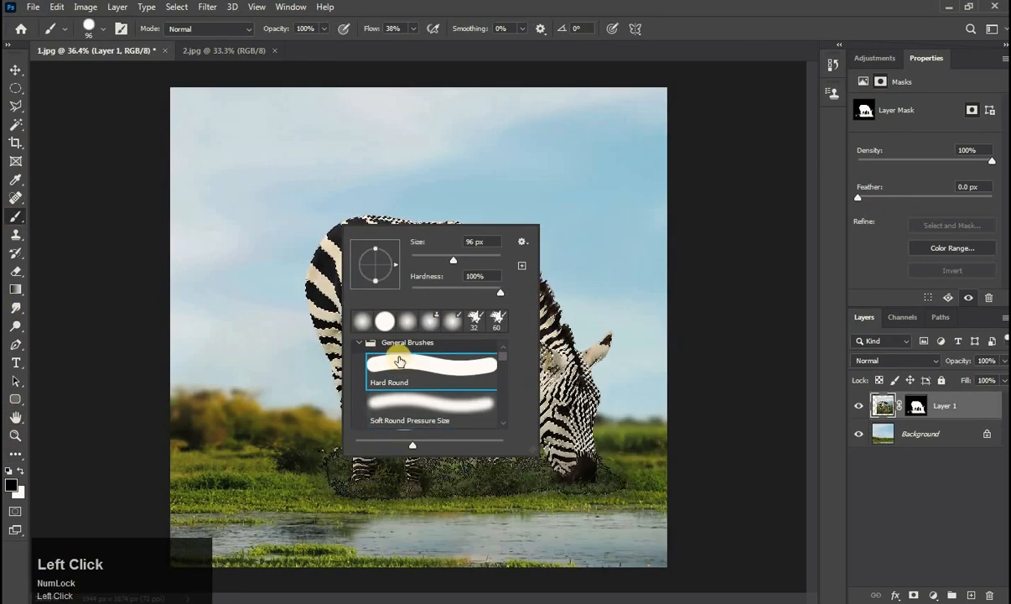
drag(282, 165, 388, 199)
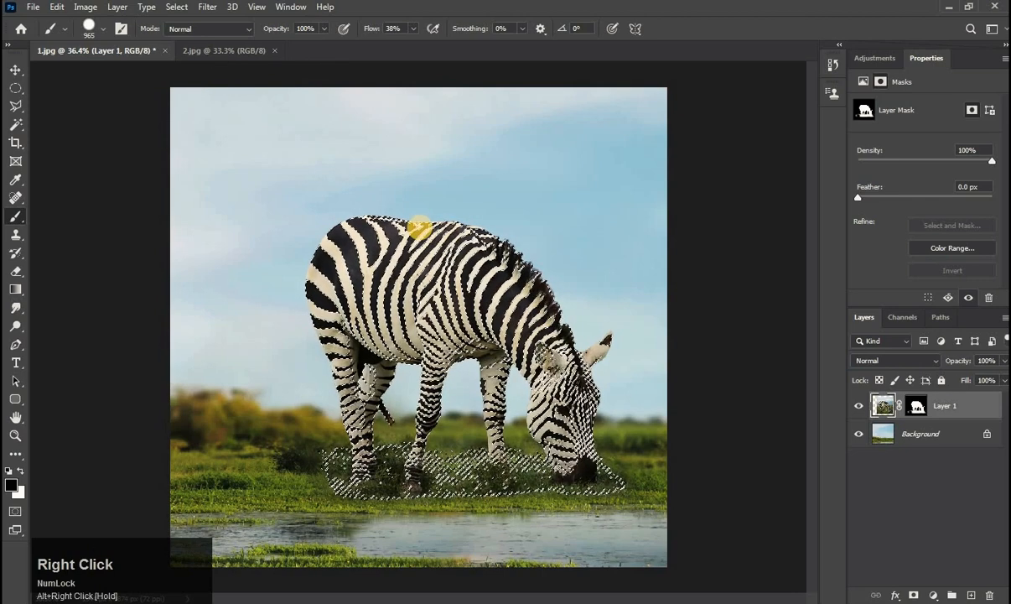
click(421, 222)
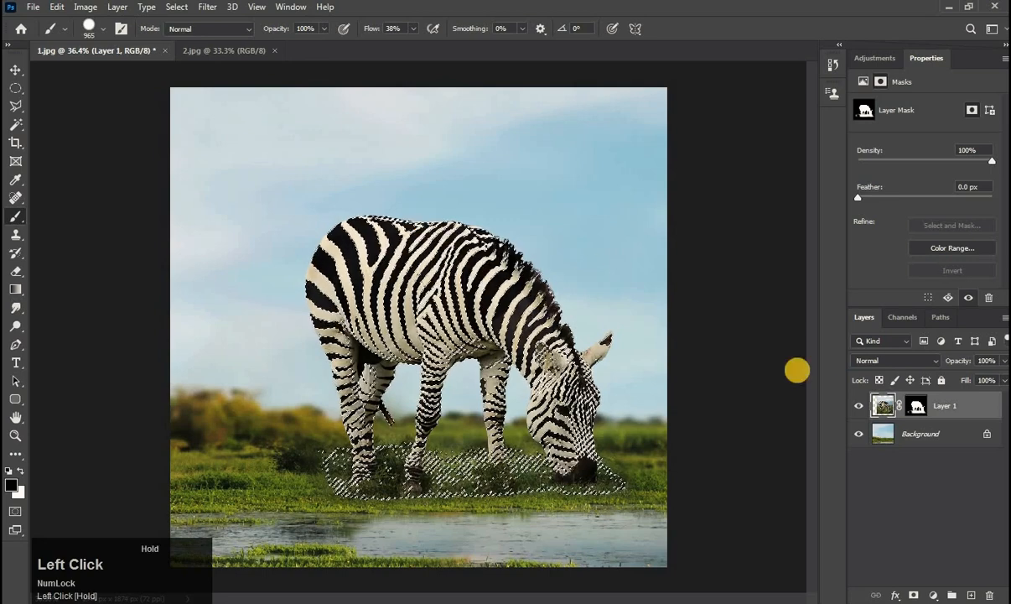
click(909, 402)
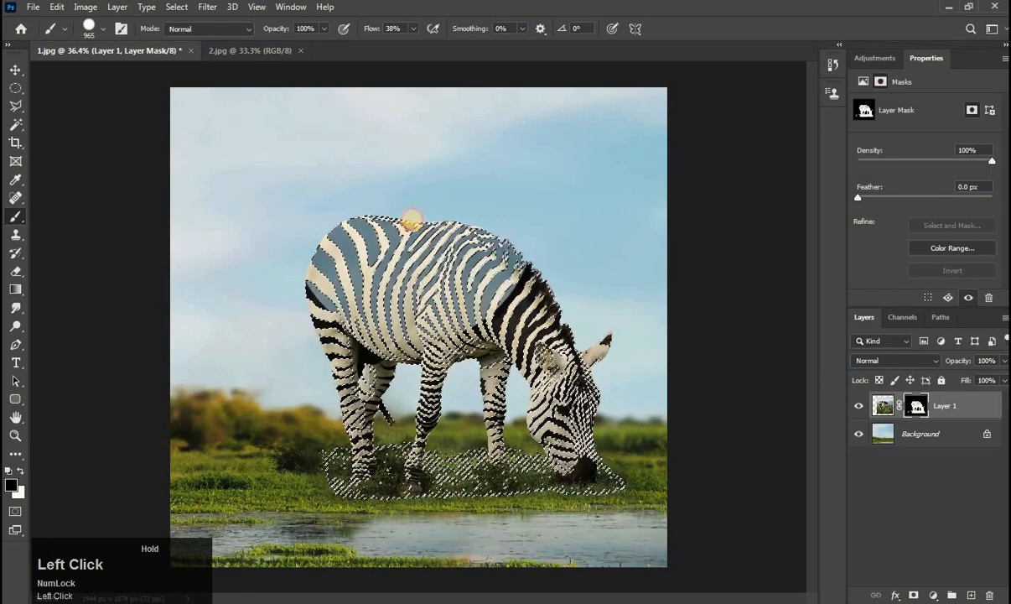
Set the brush flow to 100%, paint out the selected dark stripes on the zebra's back and body in black, and deselect.
drag(416, 33, 453, 45)
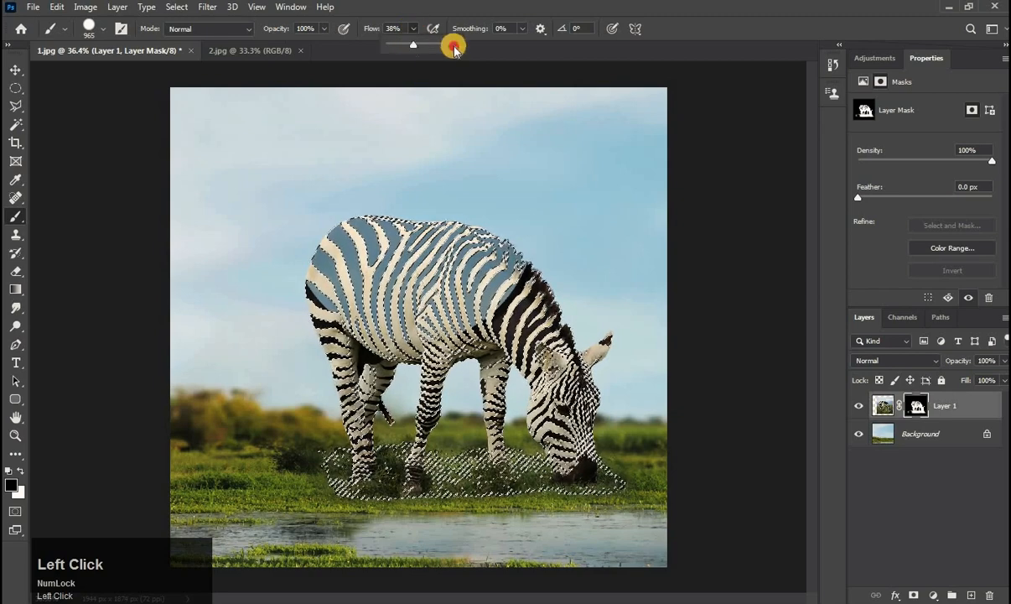
click(412, 227)
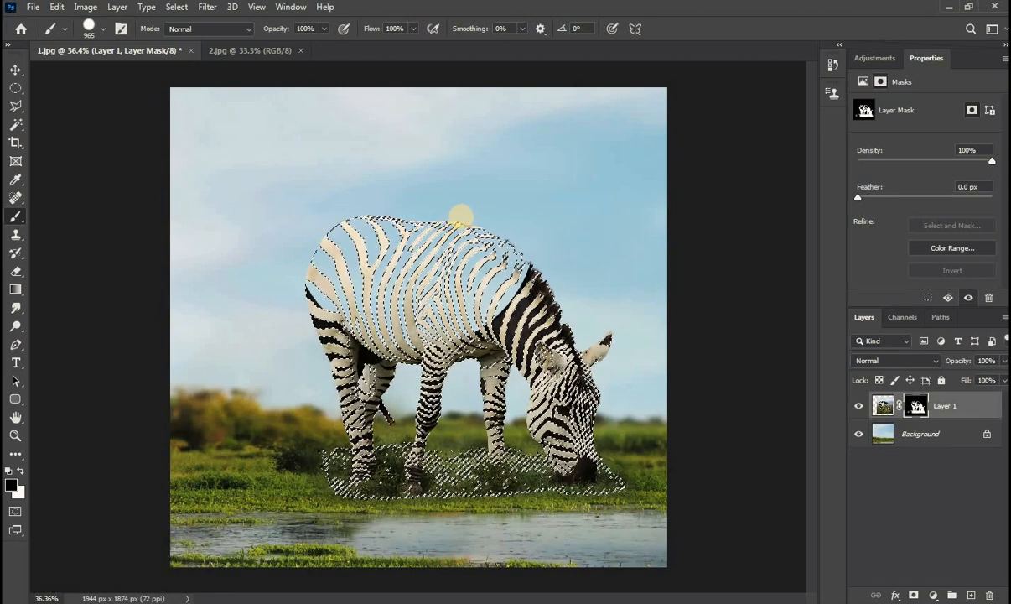
click(460, 225)
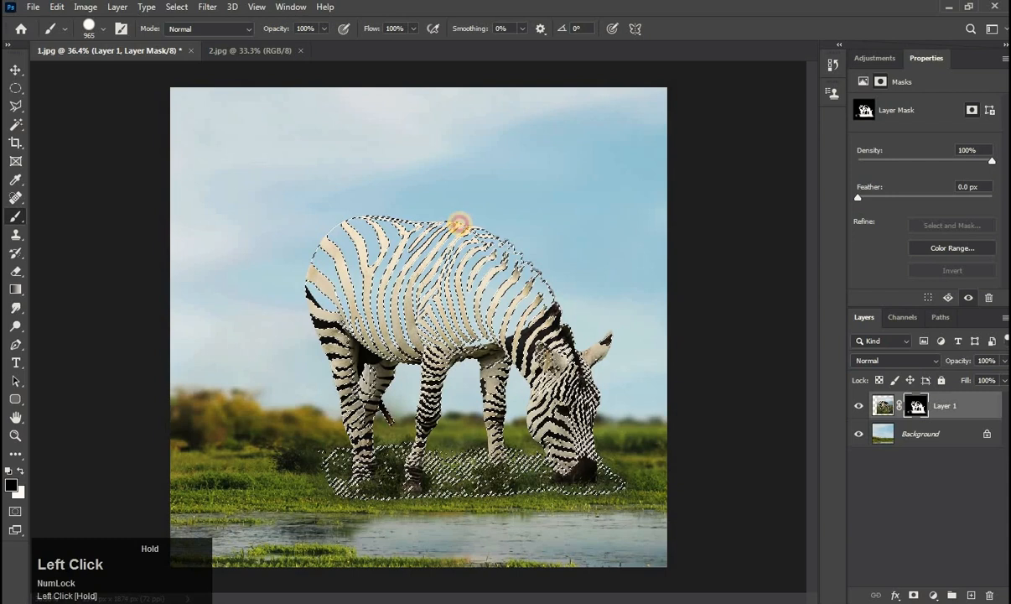
mouse_move(380, 195)
mouse_down()
mouse_move(367, 193)
mouse_move(502, 161)
mouse_up()
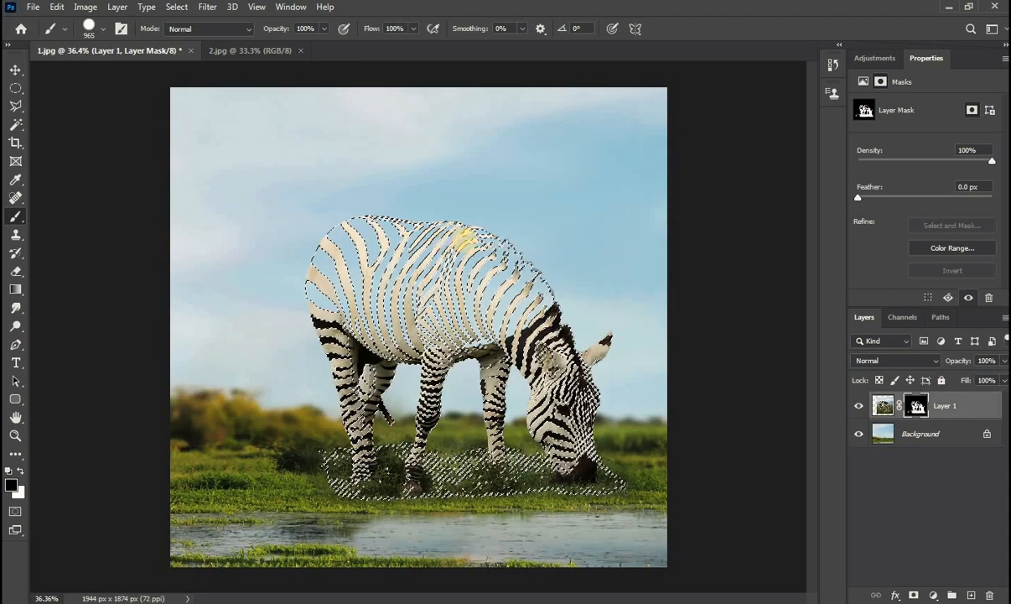
key(ctrl+d)
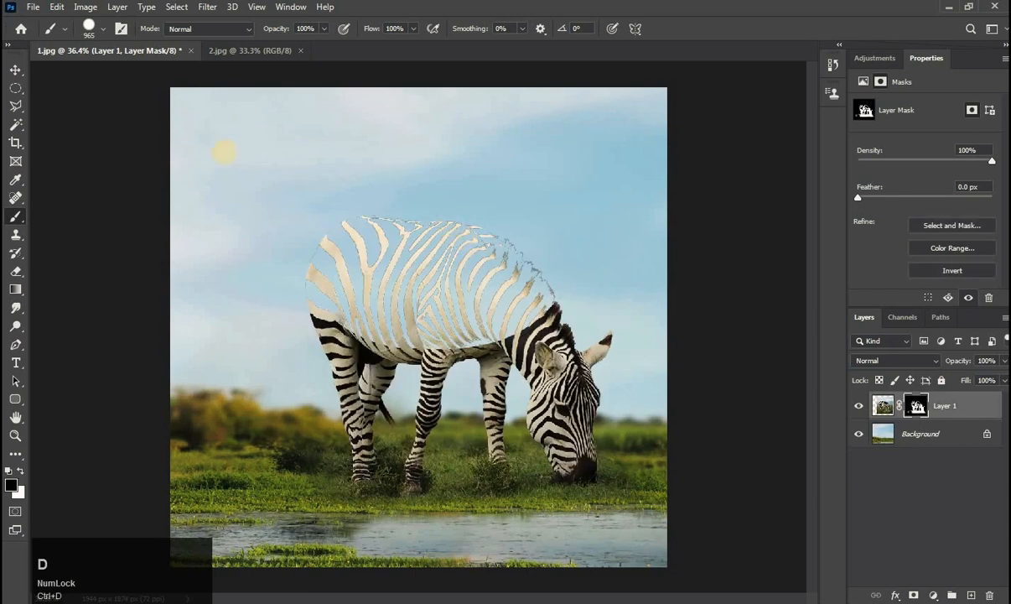
Start a Polygonal Lasso selection along the outer edge of the zebra's rump, from the lower hindquarter up towards the back.
key(z)
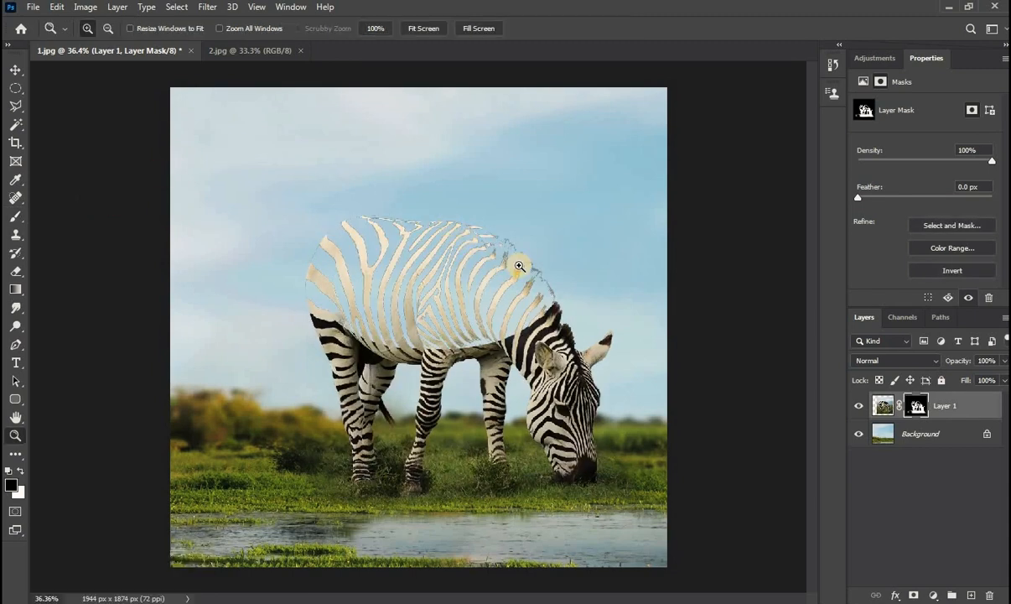
click(515, 263)
alt+click(444, 297)
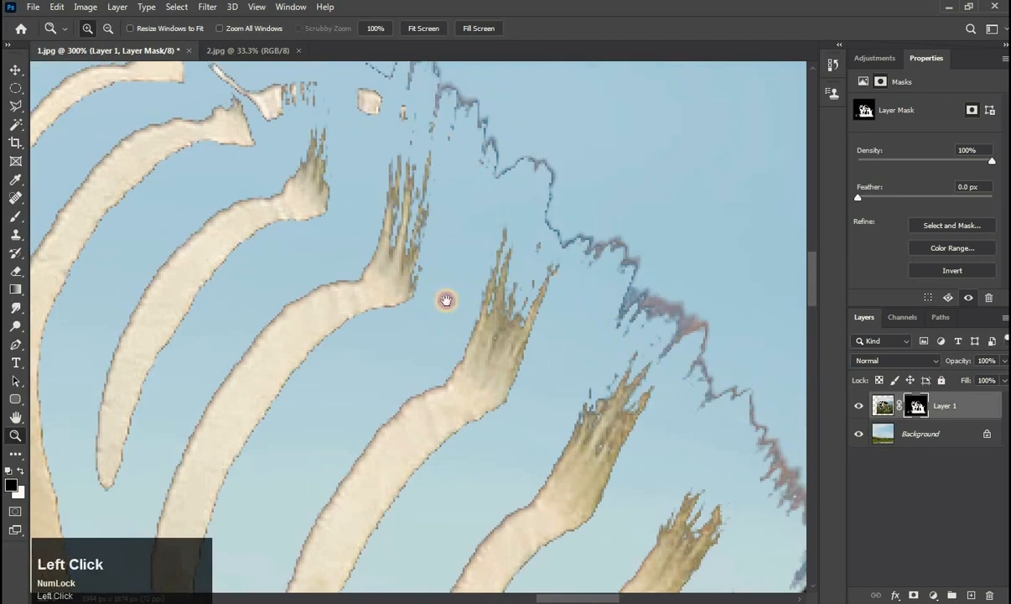
alt+click(385, 244)
drag(186, 316, 353, 229)
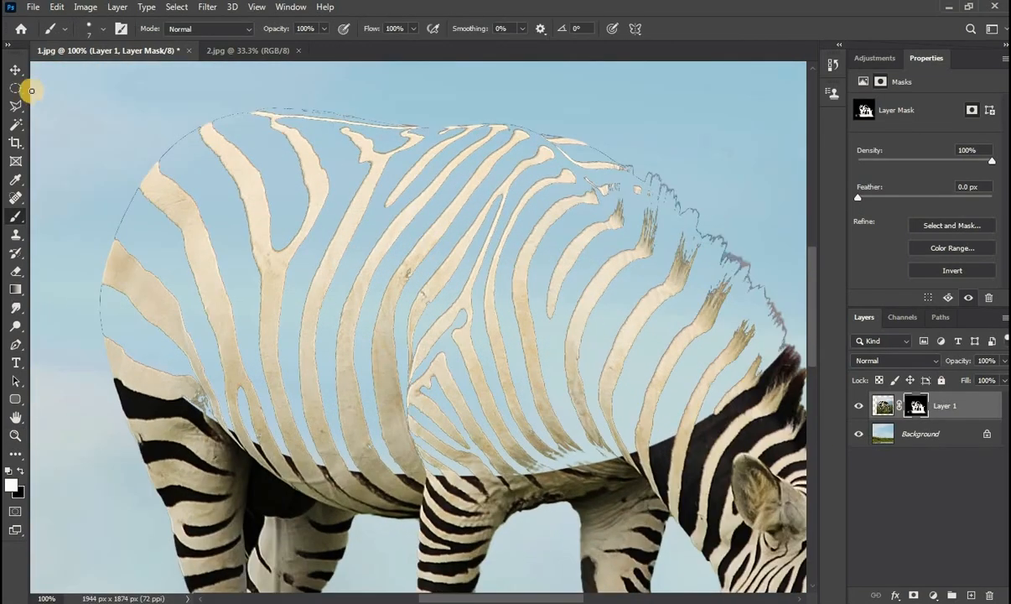
click(15, 106)
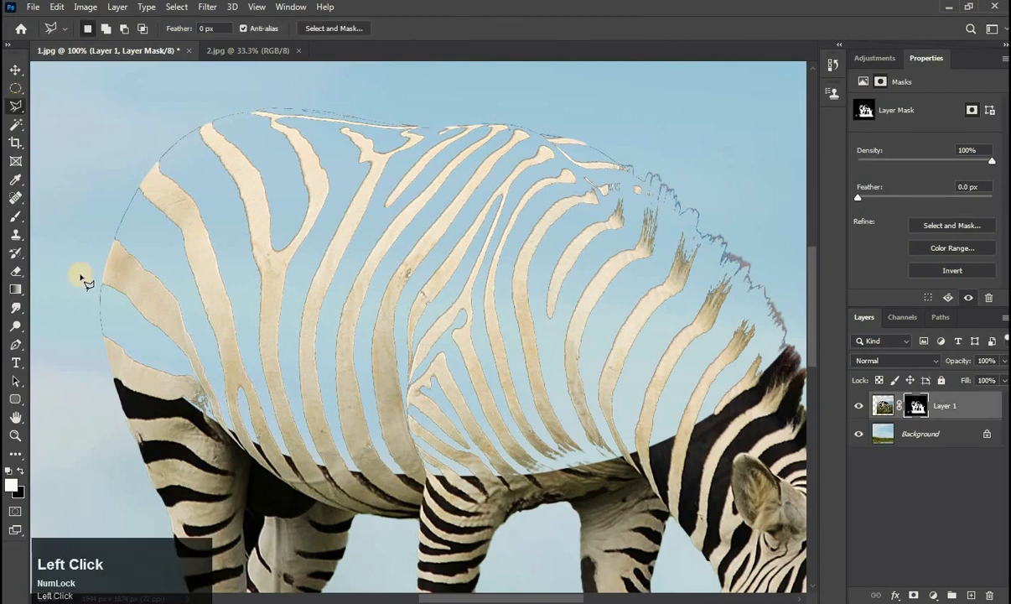
alt+scroll(97, 330, up, 4)
click(112, 345)
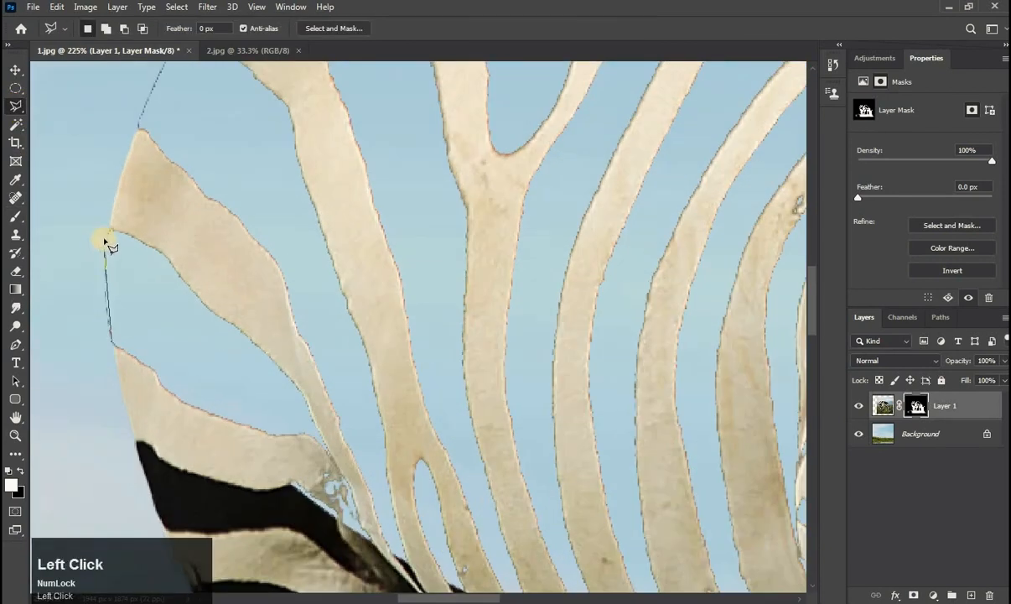
click(107, 260)
click(108, 231)
drag(139, 130, 84, 327)
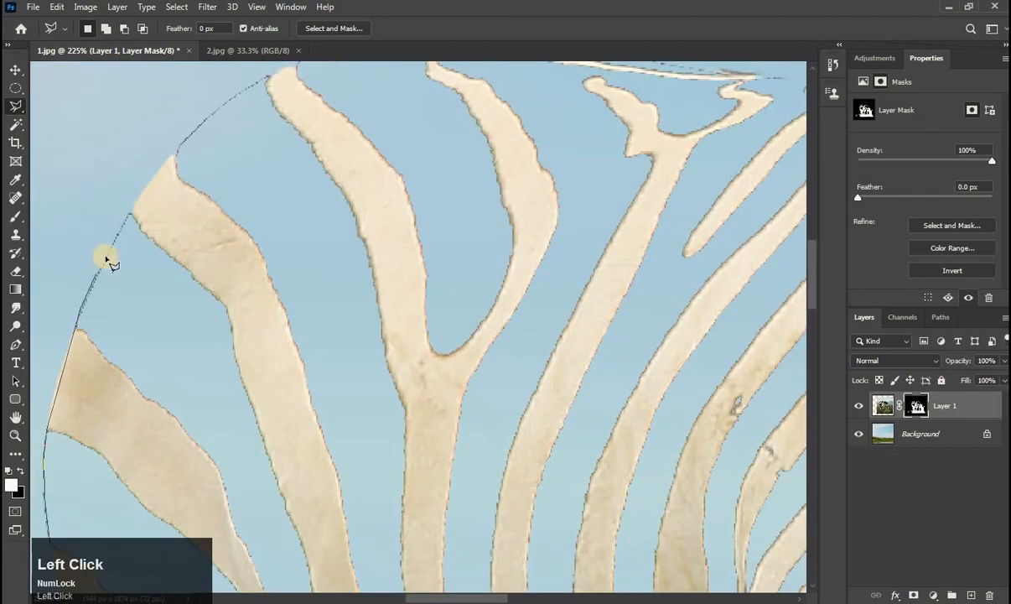
click(106, 257)
drag(128, 215, 55, 337)
Continue the lasso outline along the top of the zebra's back to the start of the mane.
click(147, 230)
click(347, 158)
click(488, 169)
click(653, 196)
drag(775, 201, 414, 211)
click(475, 202)
click(561, 211)
click(666, 235)
drag(691, 266, 320, 238)
click(452, 298)
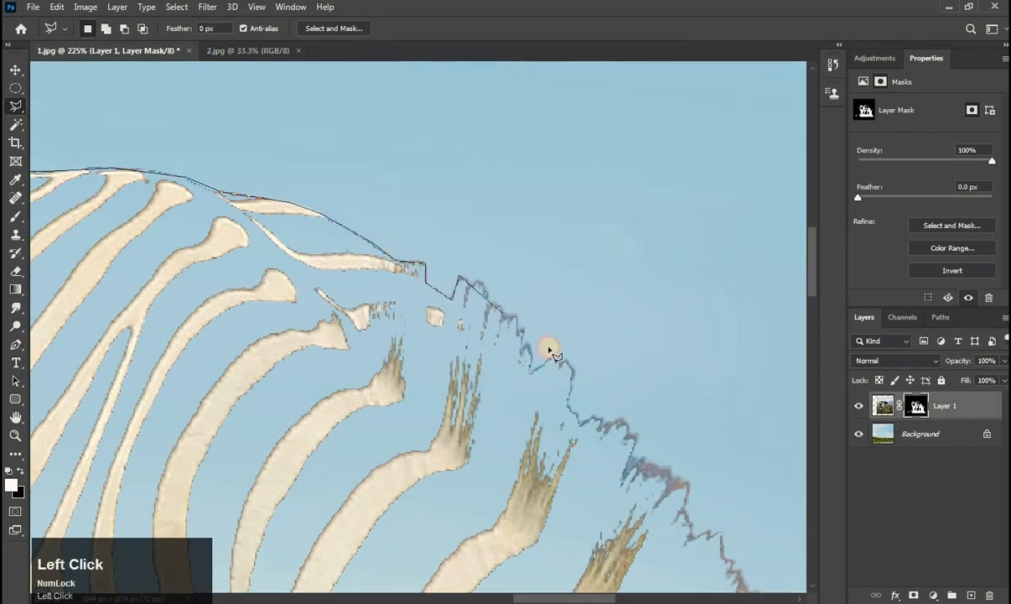
Trace the jagged outer edge of the mane with the lasso down to the dark hair at the neck.
click(470, 289)
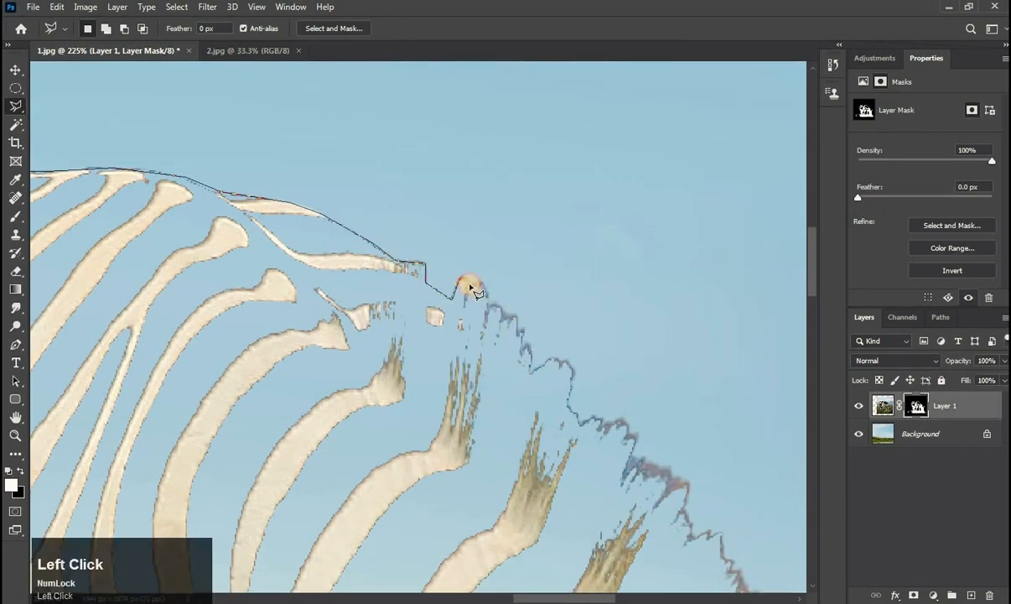
click(529, 370)
click(545, 368)
click(567, 410)
click(583, 421)
click(636, 436)
click(629, 460)
click(649, 466)
click(687, 484)
click(683, 509)
click(692, 528)
click(691, 537)
scroll(704, 534, down, 2)
click(729, 481)
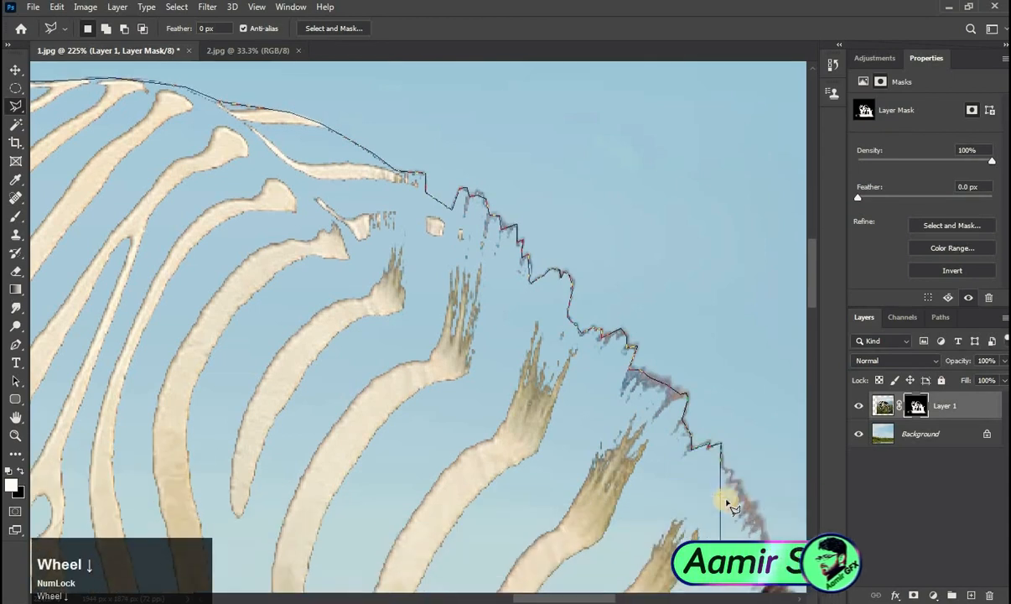
click(760, 533)
scroll(761, 532, down, 2)
scroll(760, 532, down, 2)
Run the lasso back up just inside the mane's jagged edge, forming a thin strip parallel to the outer line.
click(634, 396)
click(599, 316)
click(590, 299)
click(580, 293)
click(574, 265)
click(544, 272)
click(531, 235)
click(531, 211)
click(477, 184)
click(457, 160)
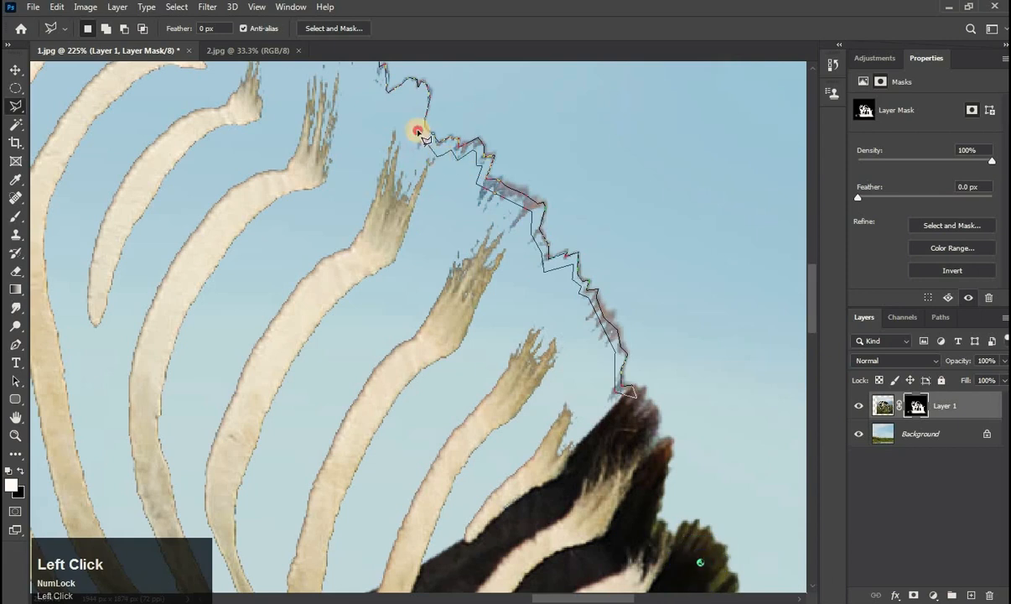
drag(418, 131, 418, 327)
click(398, 315)
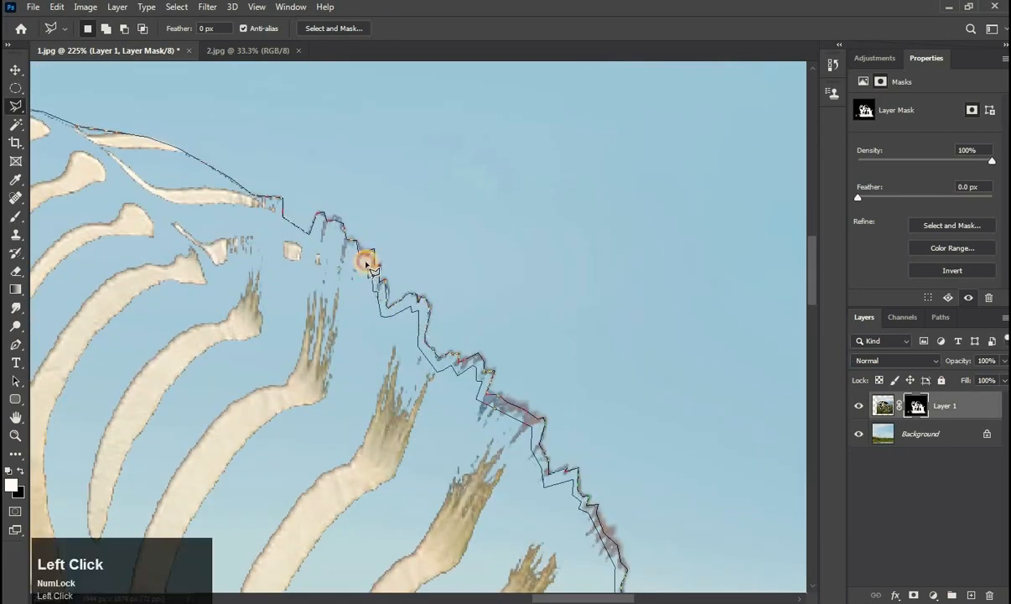
Return the lasso just inside the back and rump edge and close it at the hindquarter as a thin contour selection.
click(93, 133)
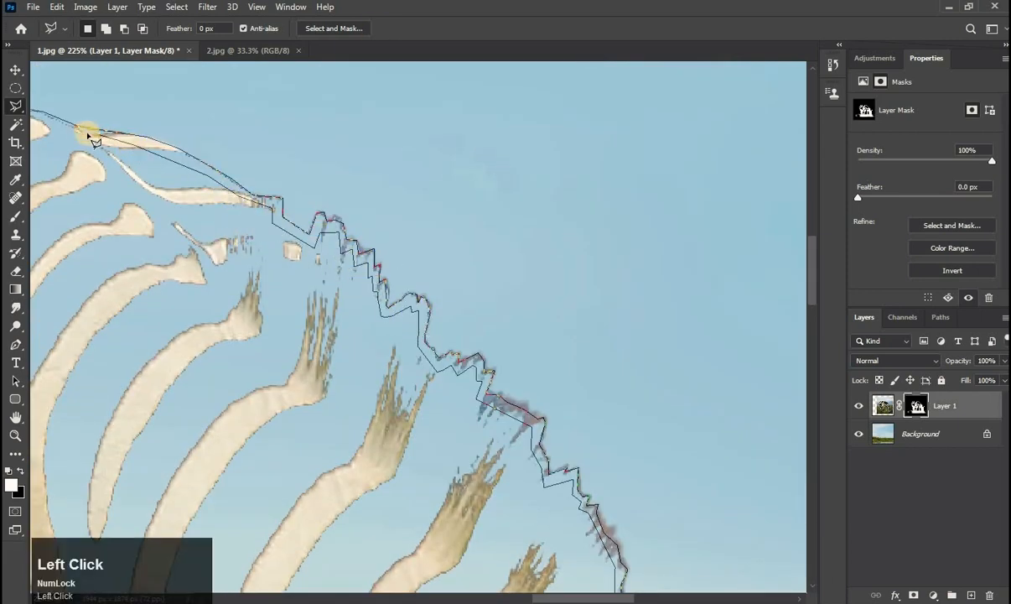
drag(56, 128, 384, 108)
click(166, 116)
drag(170, 124, 174, 185)
click(99, 178)
drag(99, 181, 214, 248)
click(192, 283)
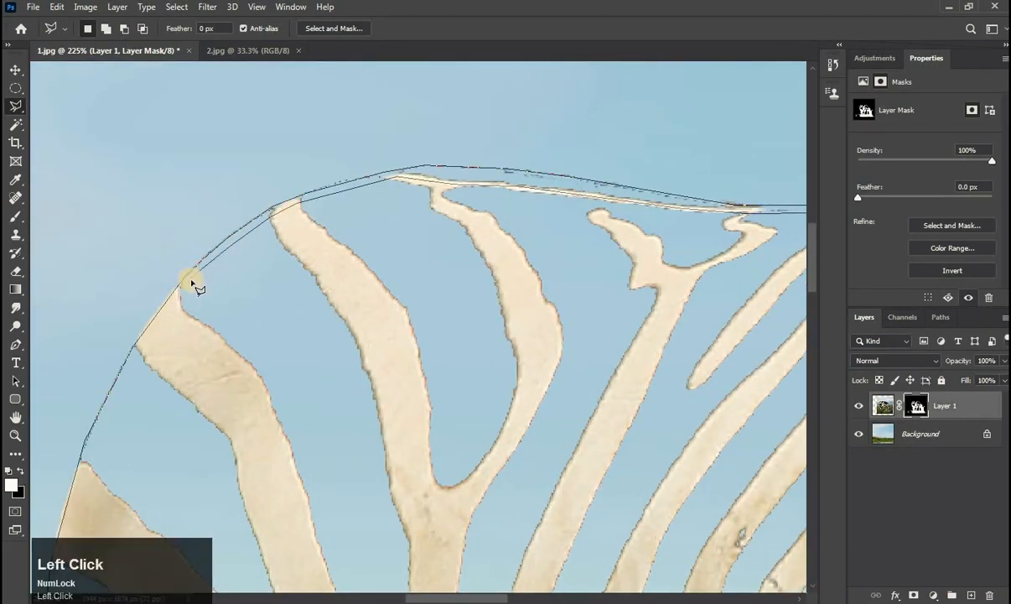
click(85, 463)
drag(86, 463, 338, 358)
click(347, 486)
click(343, 485)
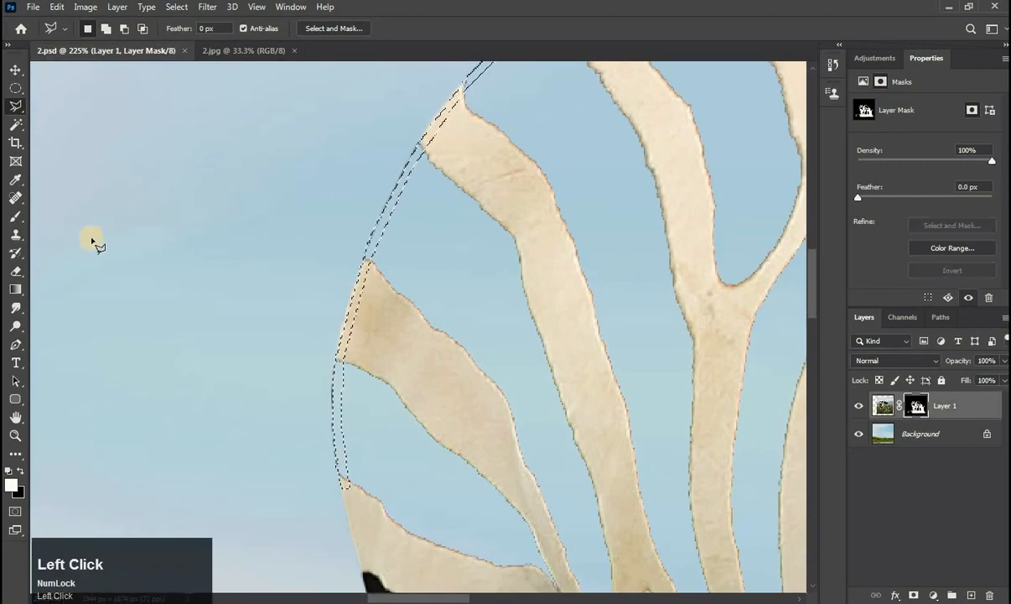
Paint white on Layer 1's mask within the thin selection with a 184 px brush to restore the body outline, and deselect.
click(14, 215)
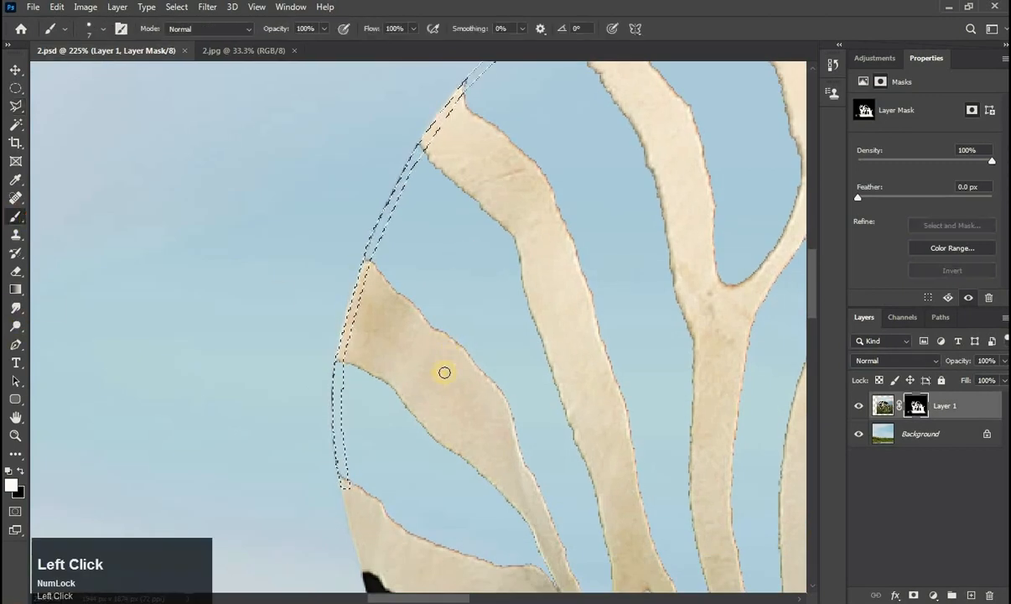
alt+right_click(327, 384)
mouse_move(342, 415)
mouse_down()
mouse_move(352, 277)
mouse_move(388, 165)
mouse_up()
drag(300, 223, 123, 346)
mouse_move(134, 355)
mouse_down()
mouse_move(169, 311)
mouse_move(324, 221)
mouse_move(318, 215)
mouse_move(707, 291)
mouse_move(772, 400)
mouse_up()
scroll(318, 212, down, 5)
alt+right_click(379, 200)
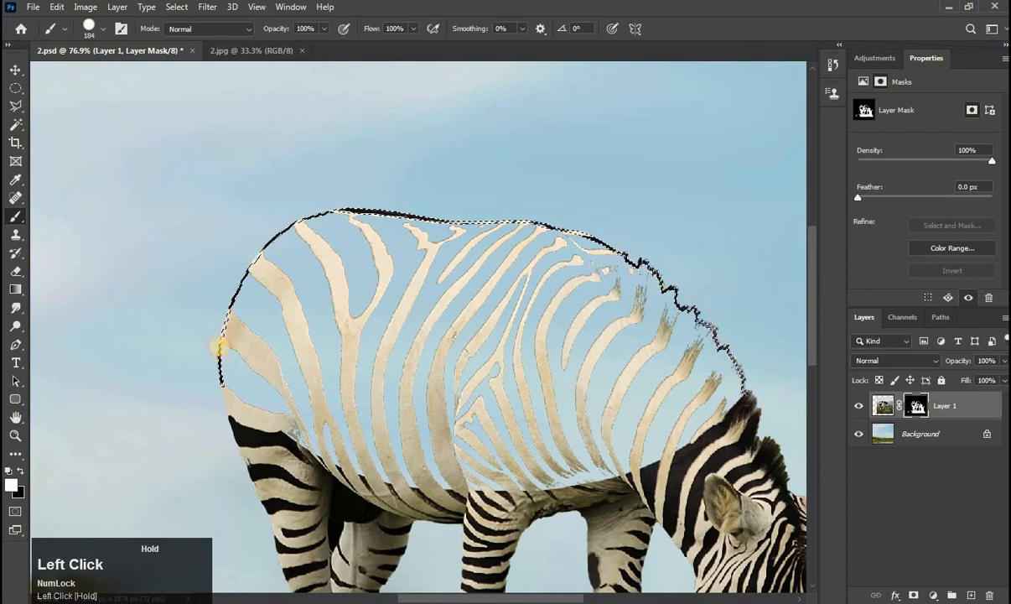
drag(220, 346, 221, 383)
key(m)
click(44, 426)
right_click(260, 192)
click(264, 190)
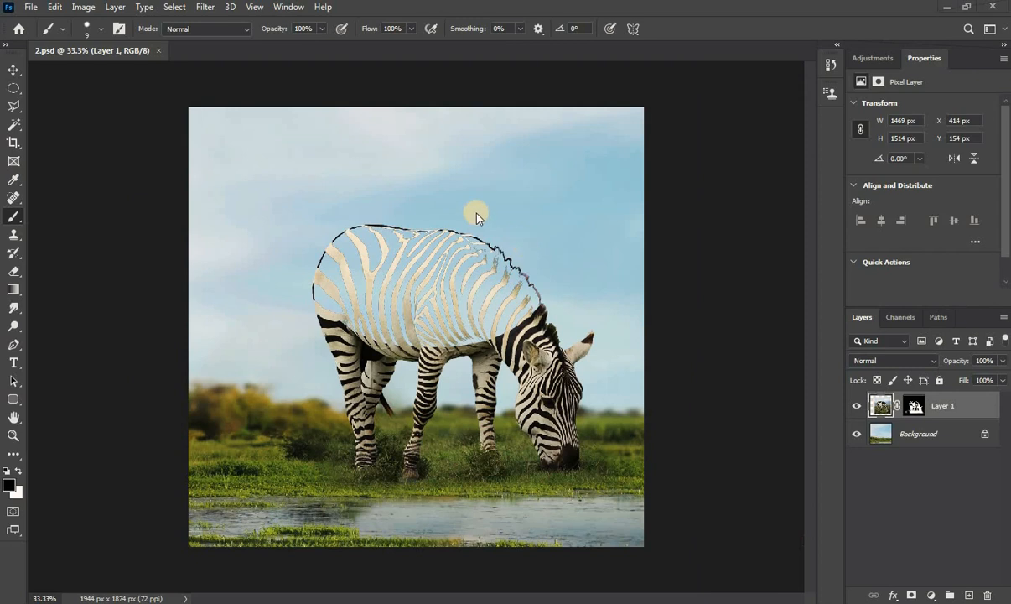
Open 1123.jpg.png and move its black water disc into 2.psd as a new layer over the zebra.
click(496, 197)
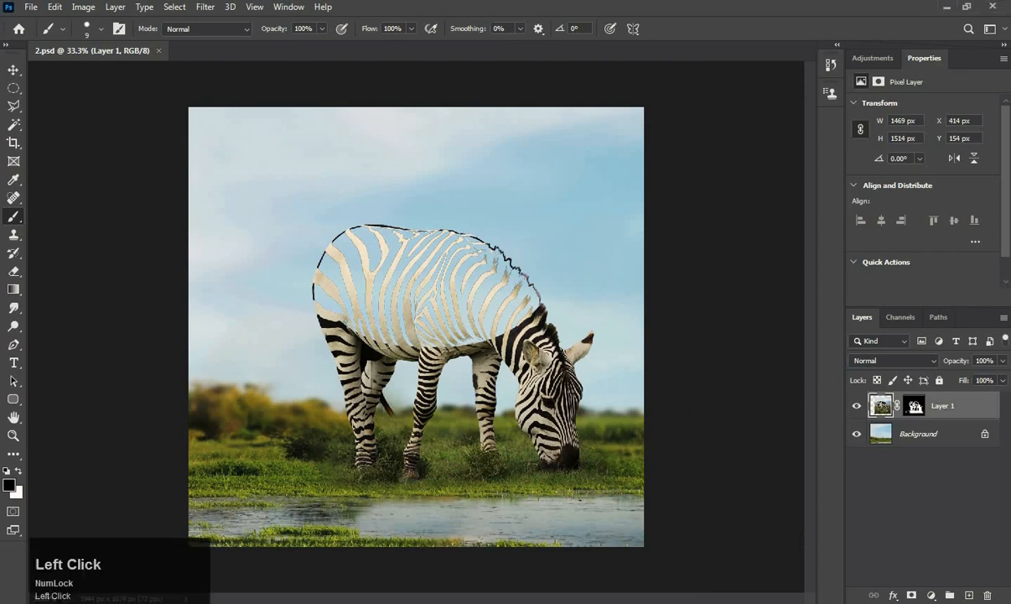
click(33, 12)
click(37, 34)
click(881, 126)
double_click(880, 126)
click(13, 68)
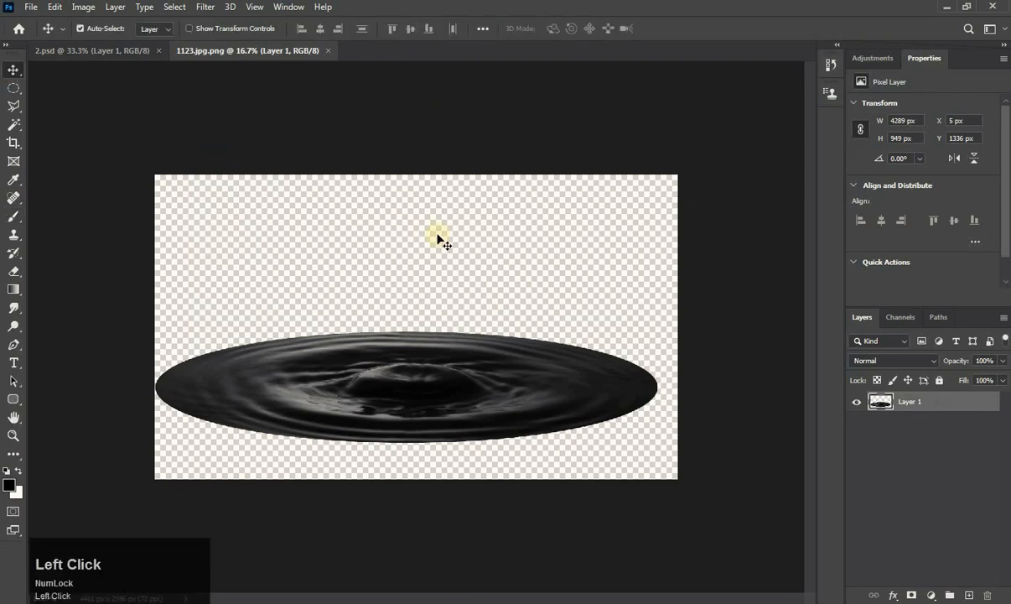
drag(417, 387, 424, 280)
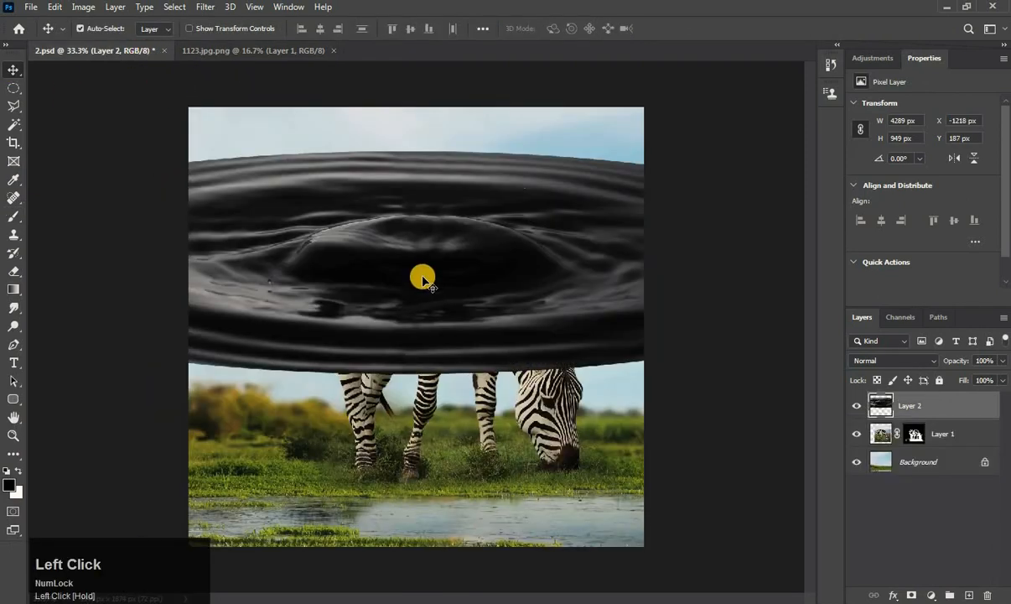
Free-transform the water disc down to about 30.9% and place it over the middle of the zebra's body.
key(ctrl)
key(ctrl+t)
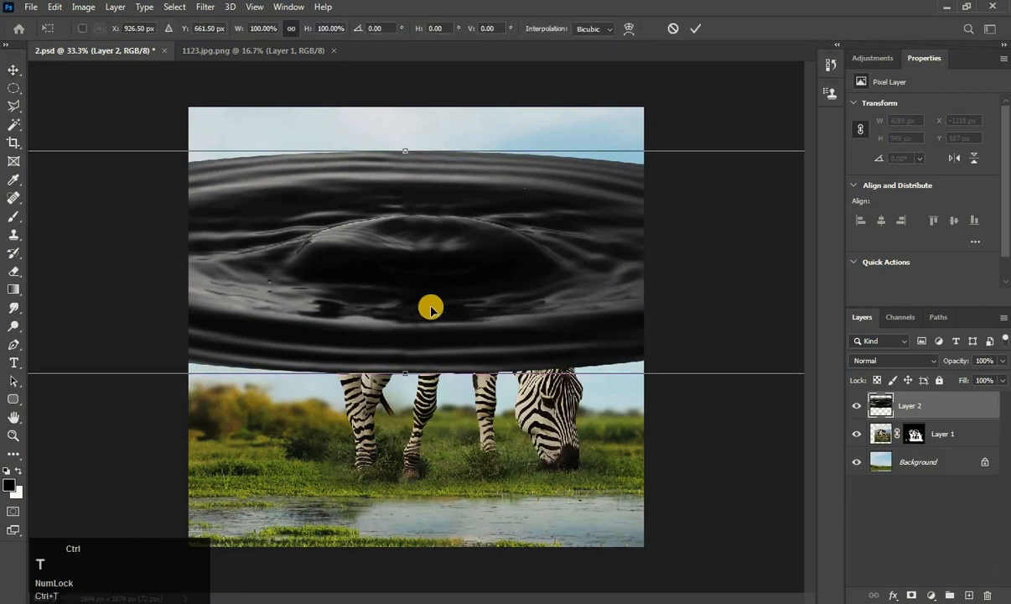
scroll(424, 322, down, 2)
drag(65, 358, 436, 298)
scroll(433, 302, up, 4)
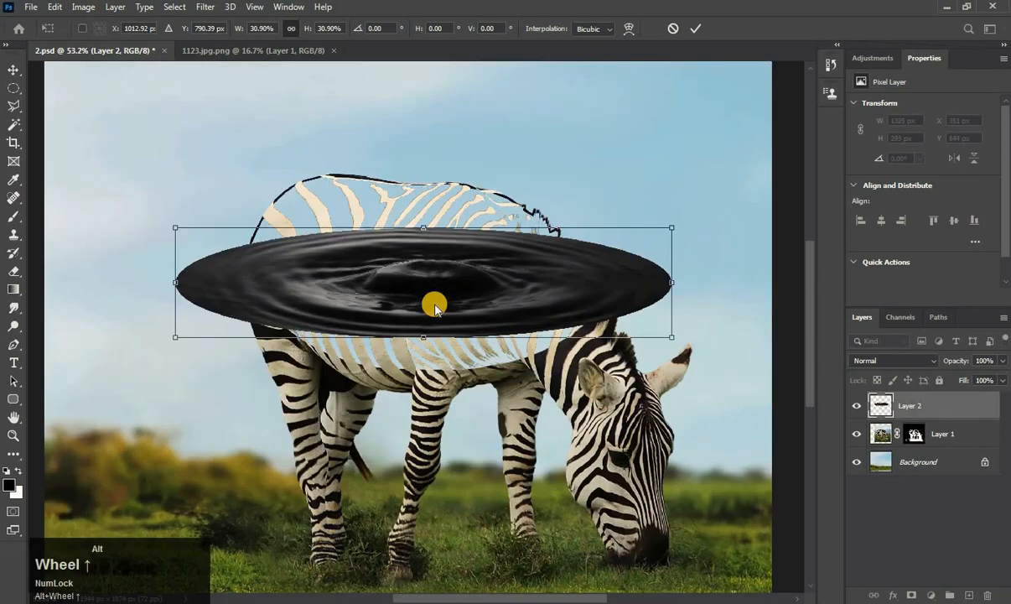
Narrow and flatten the water disc to about 22.36% width and 20.44% height, fitting it between the rump and neck outlines.
drag(671, 337, 621, 327)
drag(399, 227, 257, 285)
drag(185, 308, 245, 298)
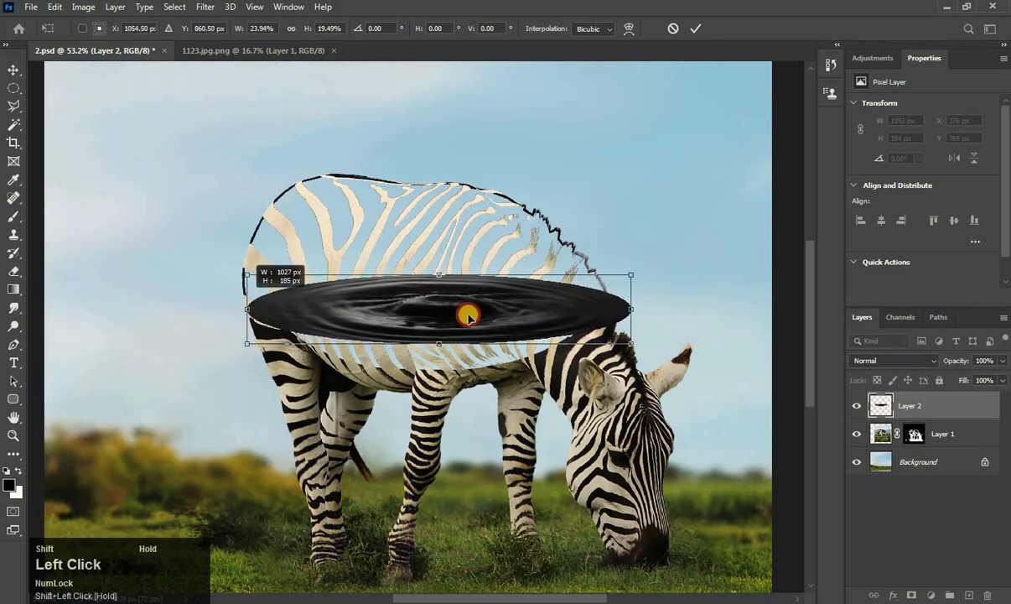
drag(604, 309, 605, 307)
drag(431, 273, 440, 289)
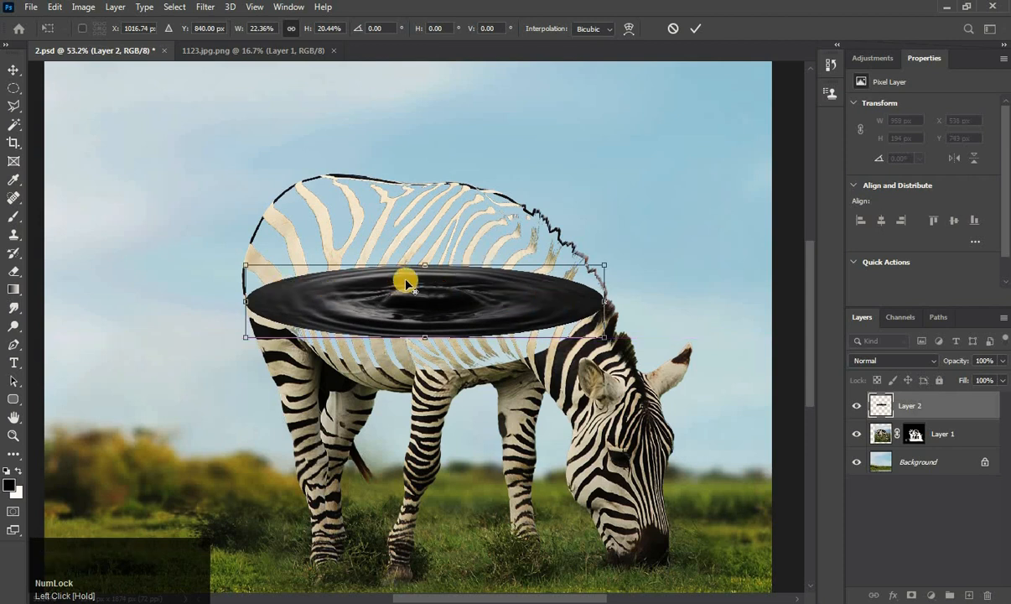
Widen the water disc to 965 px so it meets both body edges, apply the transform, and place Layer 2 below Layer 1.
scroll(405, 285, up, 3)
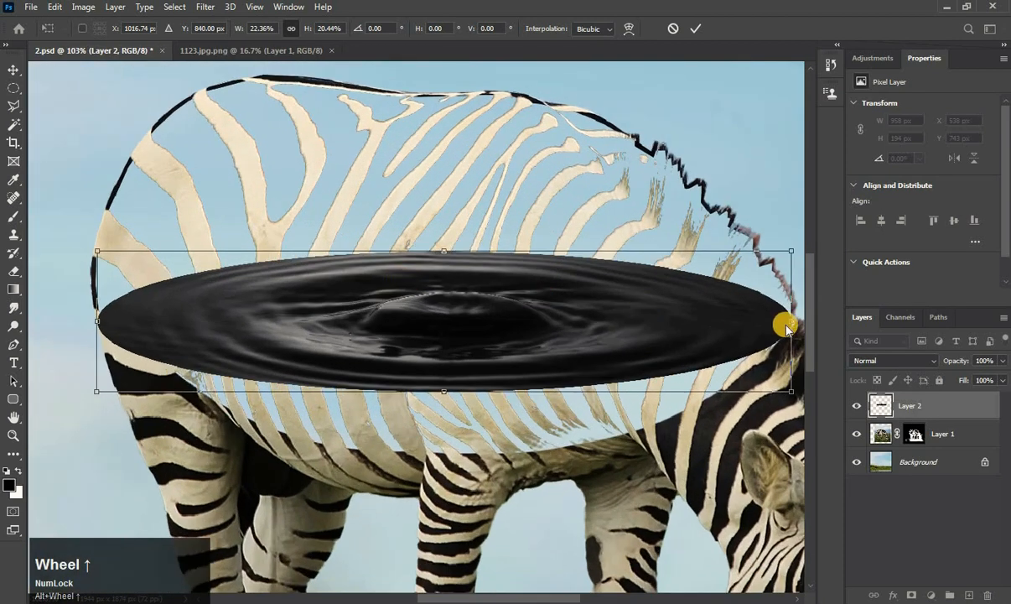
key(alt+space)
click(529, 327)
drag(566, 319, 498, 320)
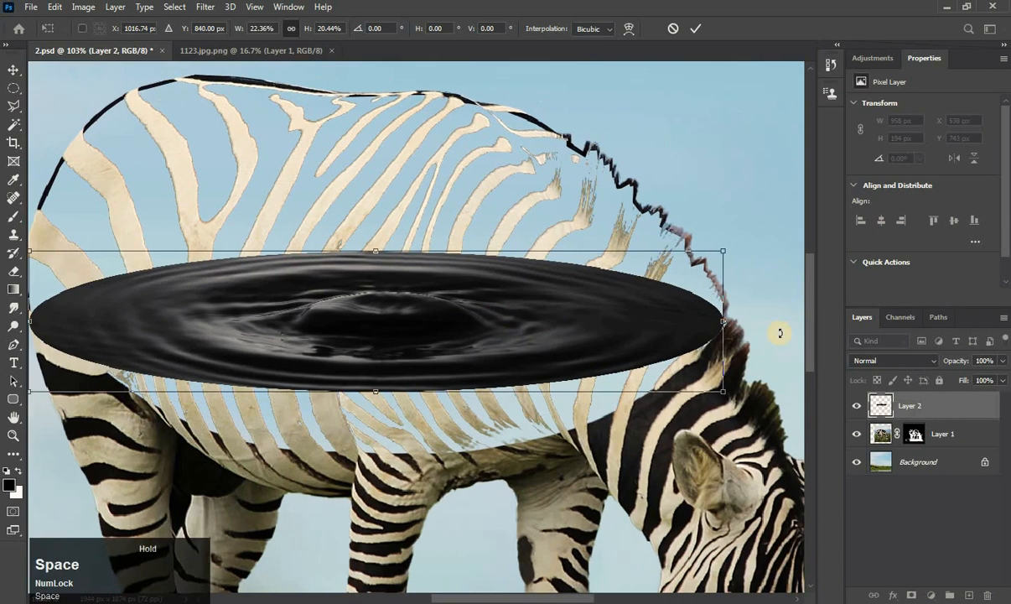
drag(722, 326, 728, 326)
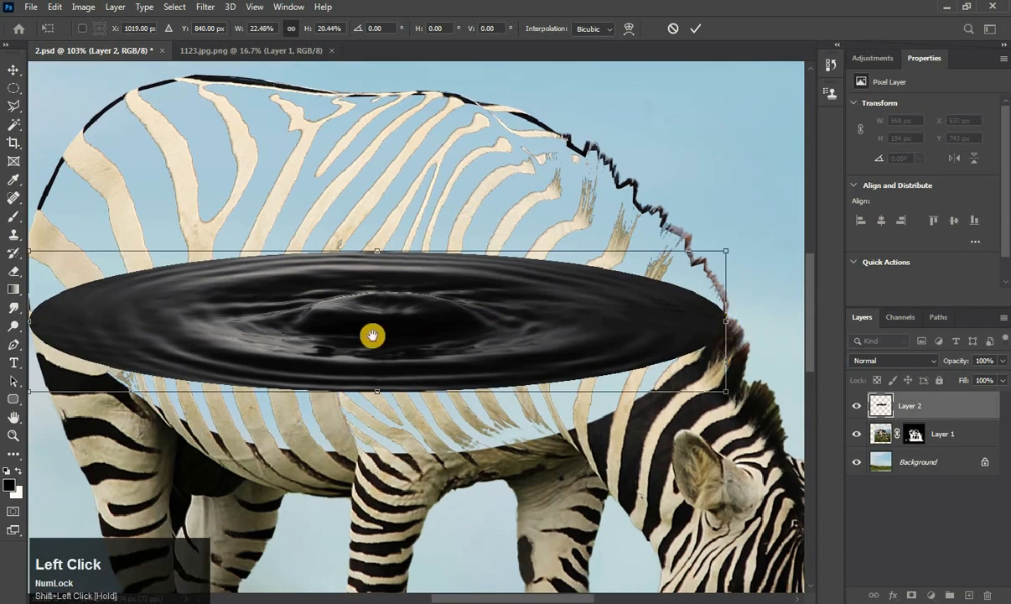
drag(369, 334, 505, 335)
drag(160, 323, 157, 324)
click(15, 71)
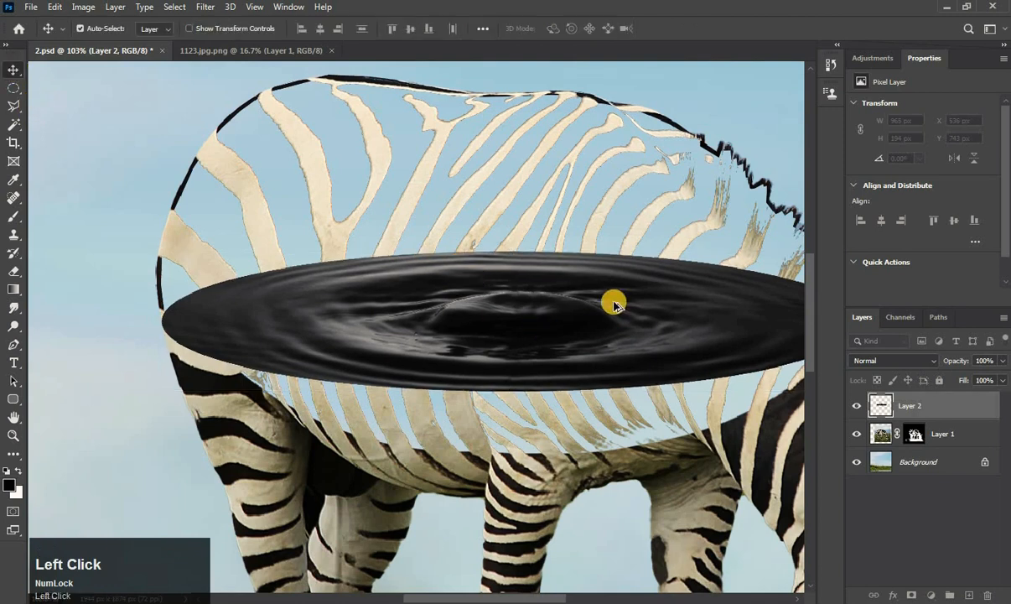
scroll(614, 304, down, 3)
drag(925, 409, 924, 445)
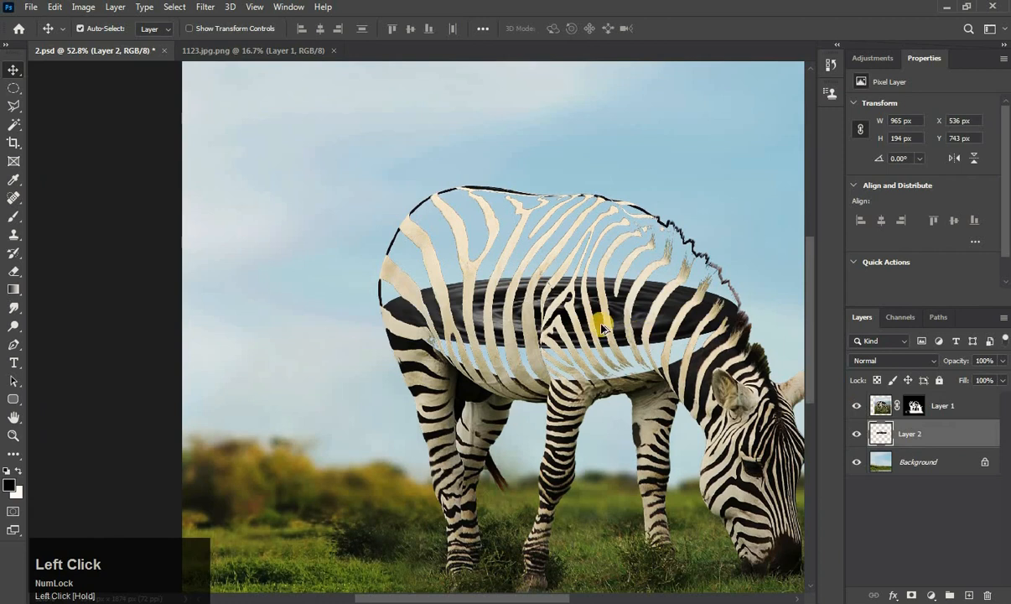
Paint white on Layer 1's mask with a 9 px brush, restoring the dark stripes just below the water disc's front rim.
scroll(602, 329, up, 5)
drag(564, 366, 322, 176)
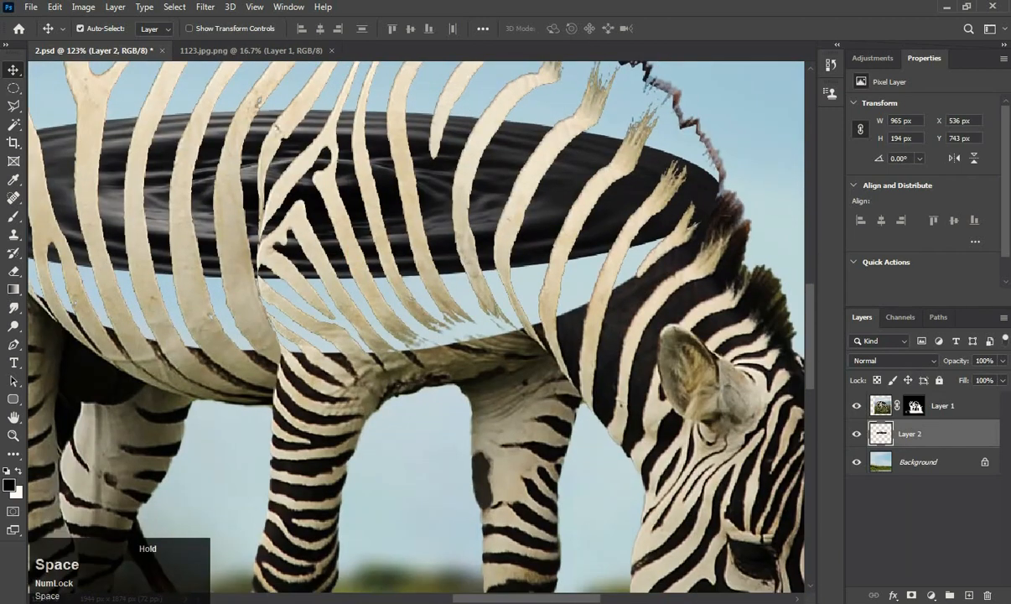
click(14, 224)
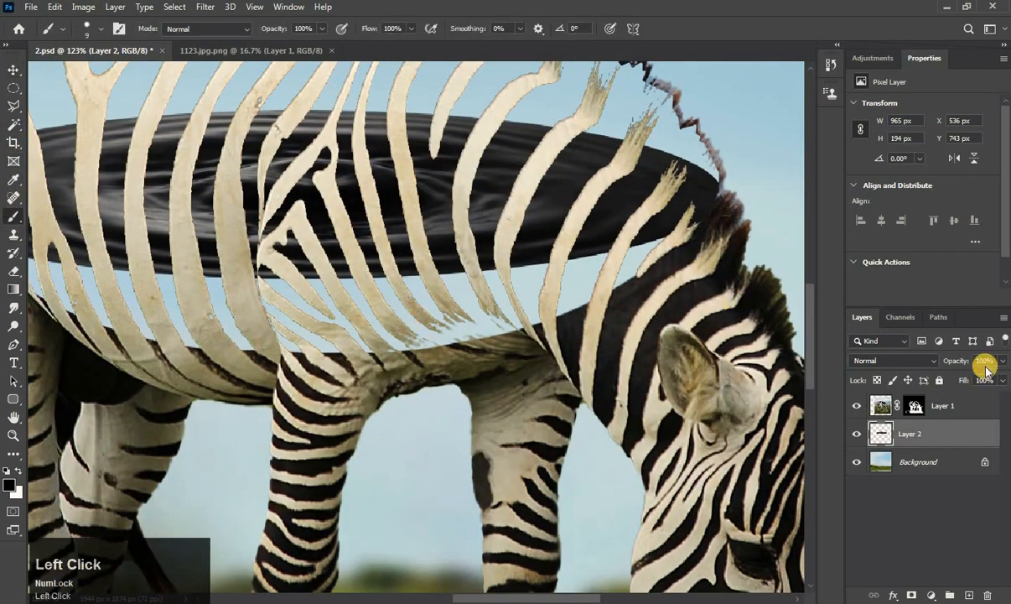
click(917, 407)
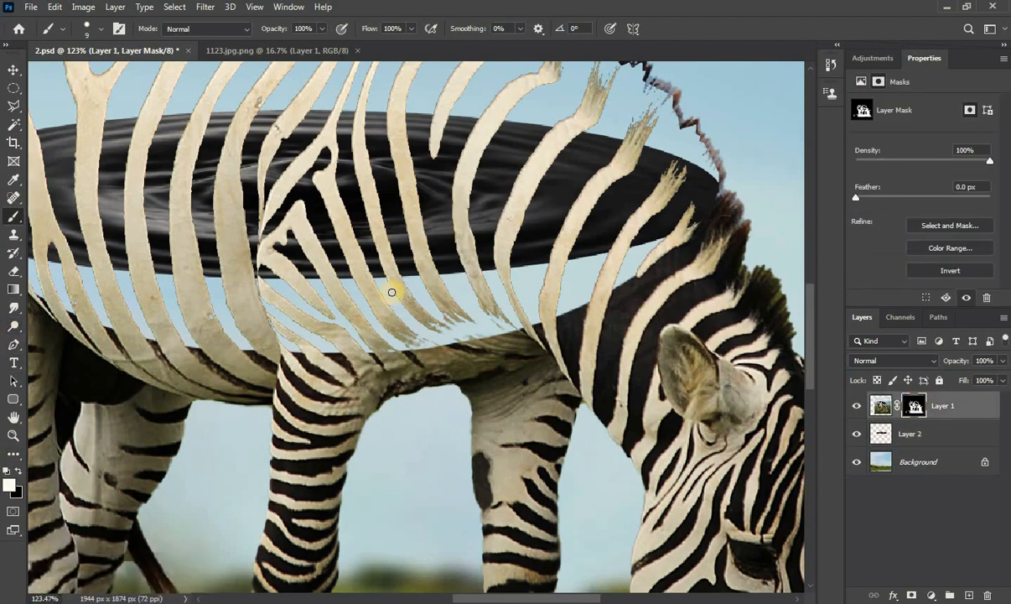
scroll(370, 284, up, 4)
click(344, 265)
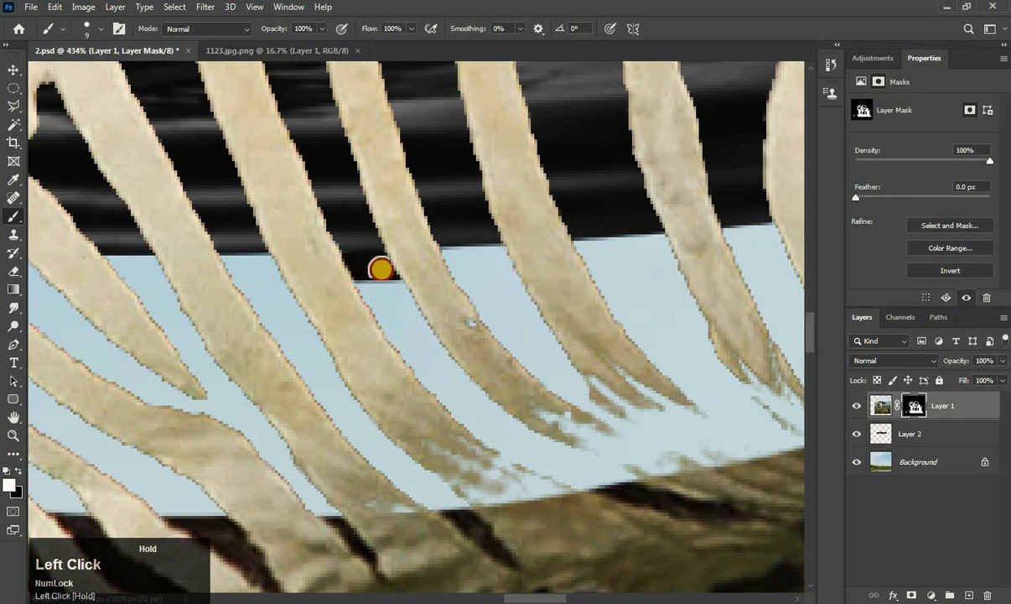
drag(475, 256, 746, 231)
drag(755, 231, 323, 272)
drag(335, 277, 616, 223)
mouse_move(683, 218)
mouse_down()
mouse_move(477, 284)
mouse_move(667, 250)
mouse_move(508, 362)
mouse_move(334, 316)
mouse_move(525, 350)
mouse_move(513, 366)
mouse_move(366, 365)
mouse_move(153, 342)
mouse_up()
Enlarge the brush and paint the mask white across the belly to bring back the dark stripes under the rim.
alt+right_click(675, 257)
key(space)
drag(153, 342, 516, 410)
drag(394, 419, 230, 404)
drag(230, 404, 478, 443)
mouse_move(478, 443)
mouse_down()
mouse_move(39, 366)
mouse_move(338, 345)
mouse_up()
scroll(487, 487, down, 5)
drag(487, 487, 391, 409)
Set the brush to 39 px and paint away the remaining sky gaps between the stripes above the foreleg and on the belly.
alt+right_click(360, 381)
mouse_move(339, 359)
mouse_down()
mouse_move(604, 413)
mouse_move(694, 476)
mouse_move(564, 388)
mouse_move(492, 354)
mouse_move(342, 360)
mouse_up()
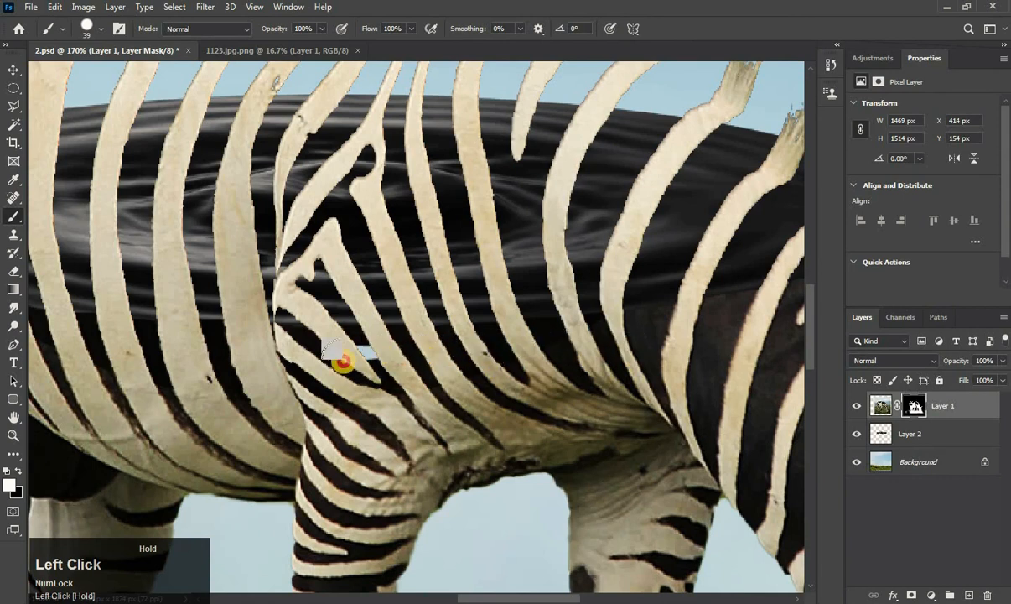
drag(554, 349, 549, 345)
drag(351, 488, 316, 510)
drag(683, 88, 413, 354)
scroll(427, 332, up, 6)
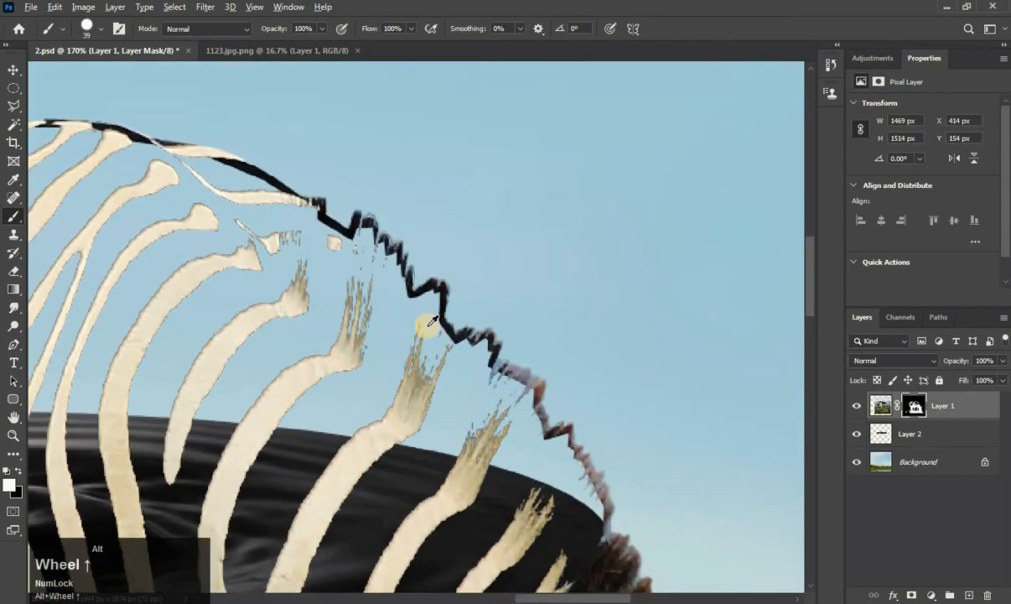
Set the brush to 9 px and paint white on Layer 1's mask to restore the dark stripe tufts below the mane outline.
alt+right_click(430, 322)
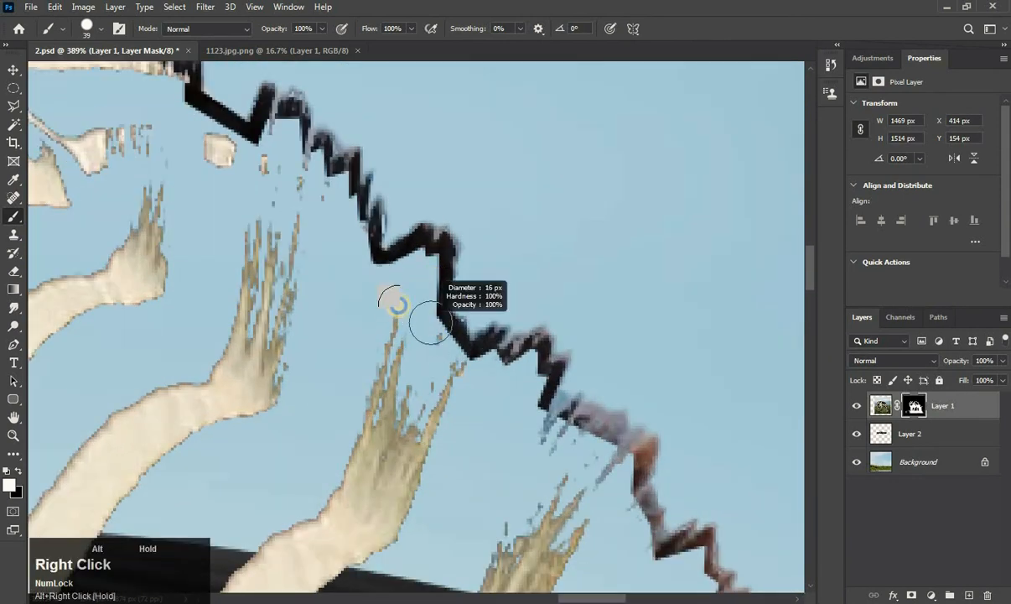
mouse_move(410, 253)
mouse_down()
mouse_move(377, 435)
mouse_move(447, 334)
mouse_move(408, 464)
mouse_up()
drag(550, 455, 517, 298)
mouse_move(513, 262)
mouse_down()
mouse_move(528, 323)
mouse_move(573, 286)
mouse_up()
drag(628, 371, 560, 309)
mouse_move(586, 328)
mouse_down()
mouse_move(587, 382)
mouse_move(570, 434)
mouse_move(496, 323)
mouse_move(506, 414)
mouse_up()
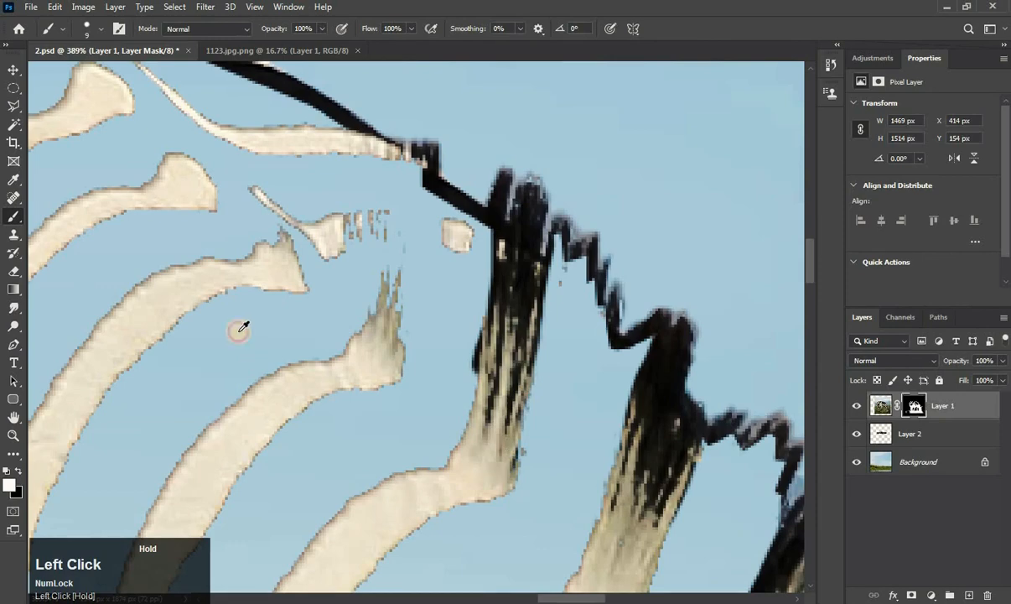
alt+scroll(241, 329, down, 12)
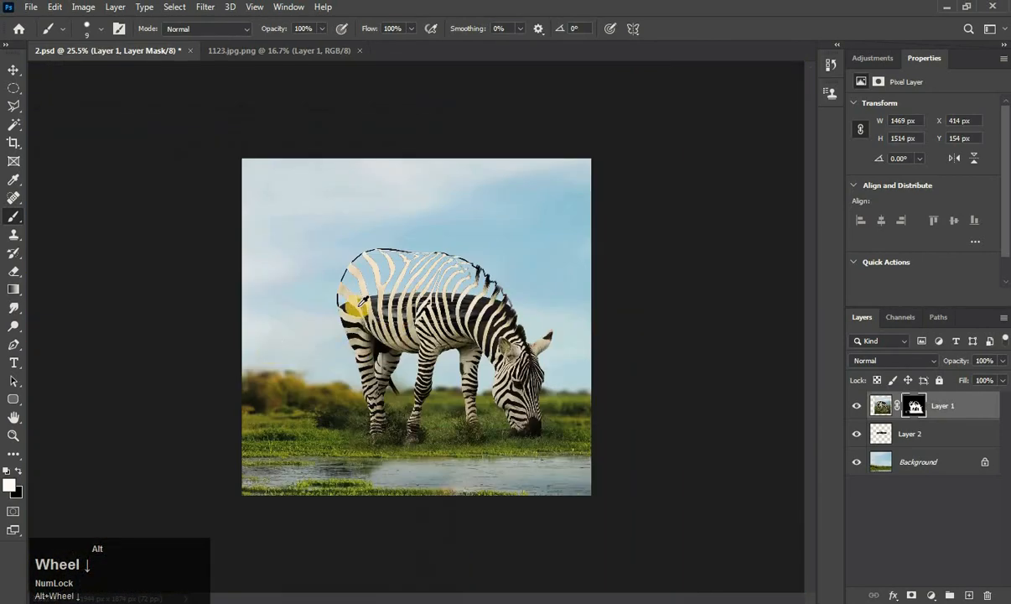
alt+scroll(361, 297, up, 5)
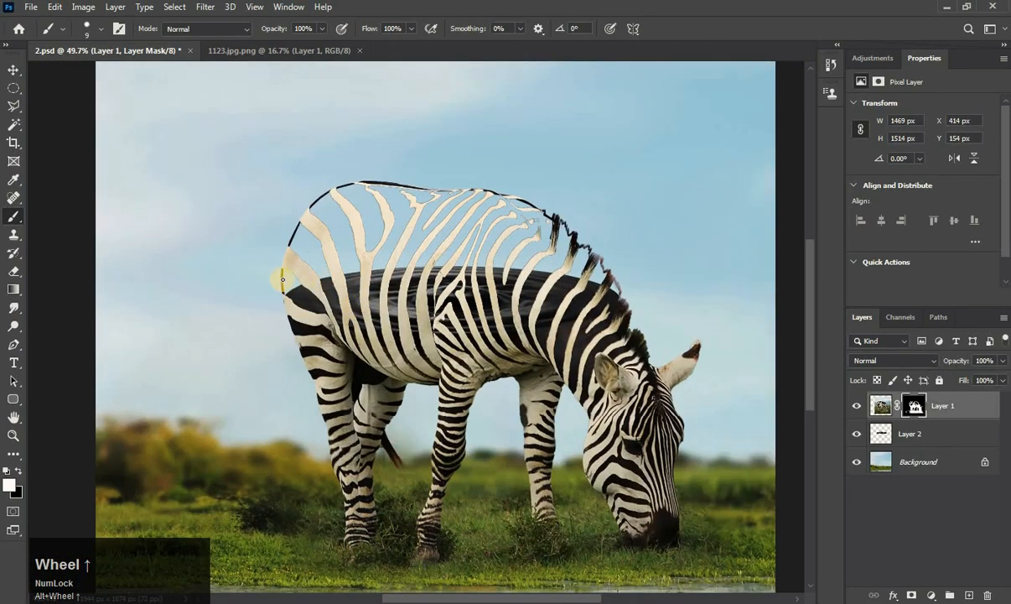
alt+scroll(407, 275, up, 4)
alt+scroll(407, 275, down, 6)
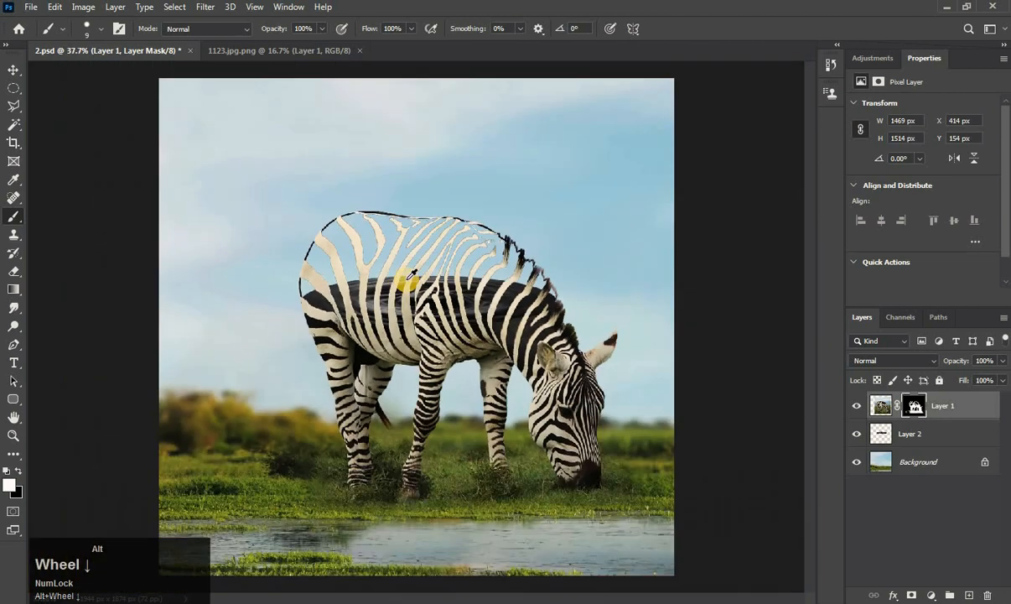
alt+scroll(406, 280, down, 1)
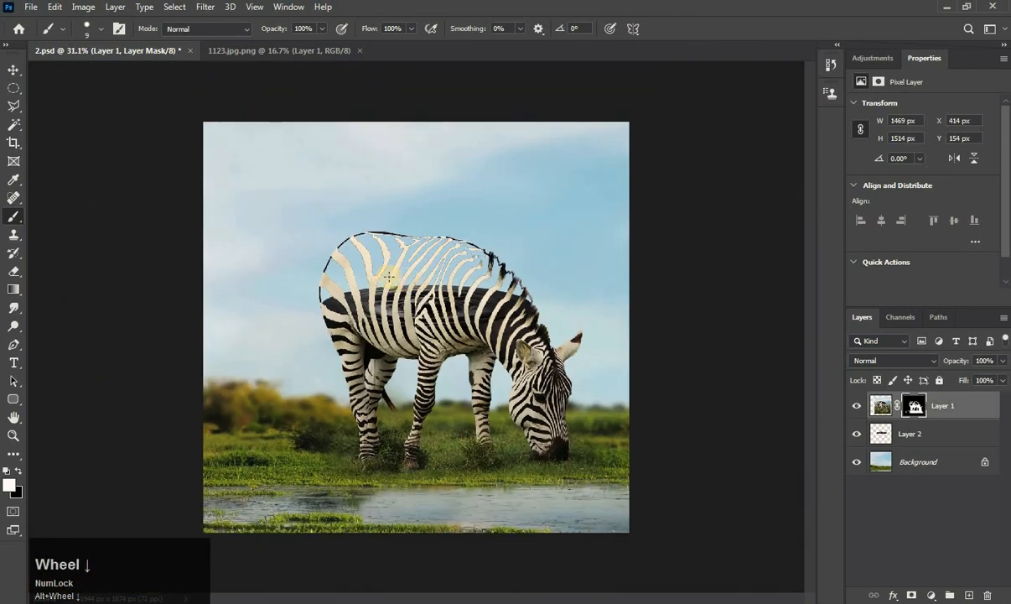
Open 4.png, bring the pouring paint can into 2.psd above the zebra's back, and place its layer below Layer 1.
click(42, 12)
click(66, 39)
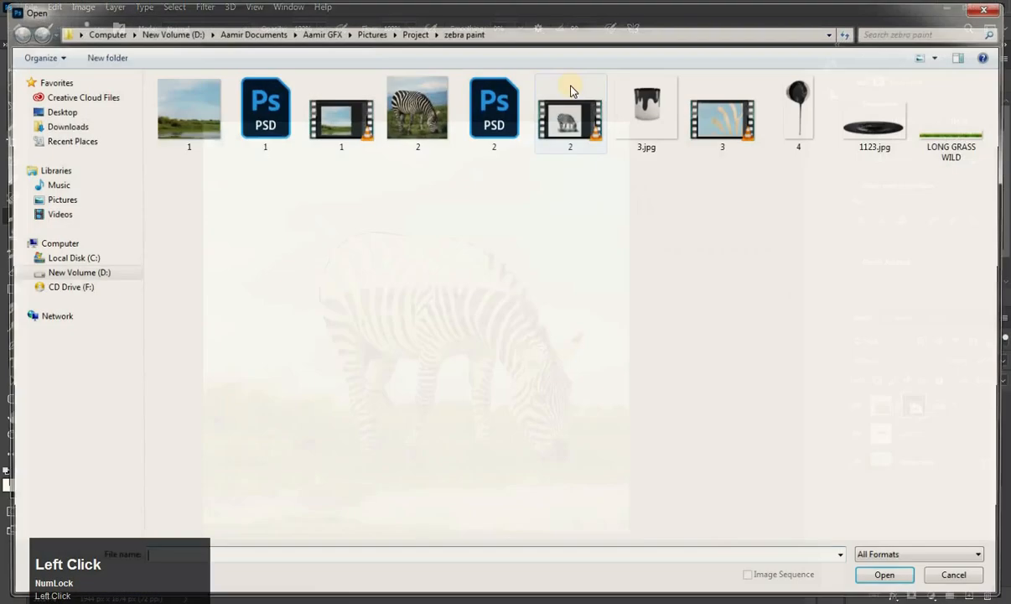
double_click(801, 117)
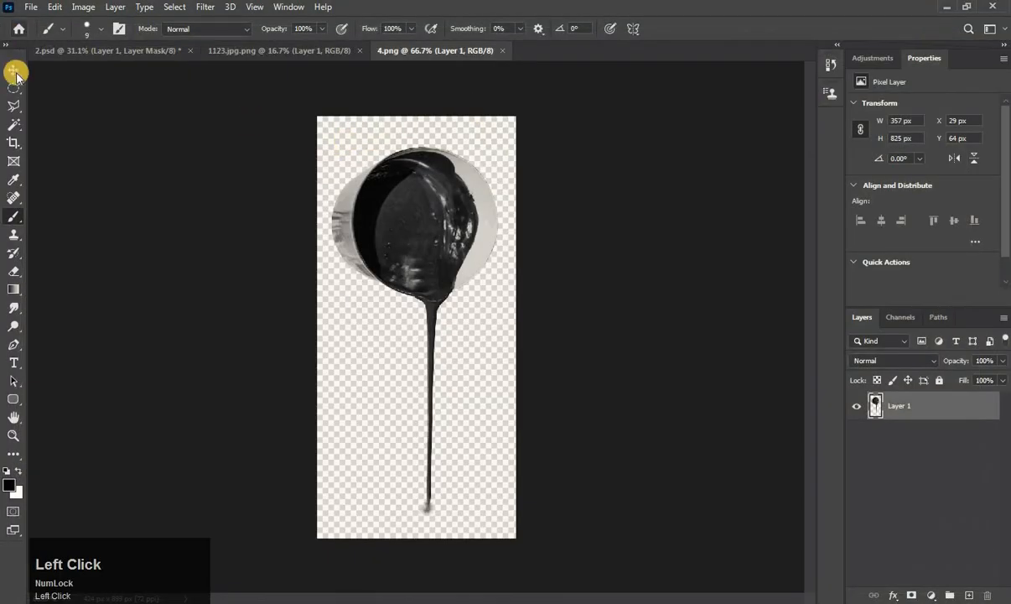
click(15, 72)
mouse_move(347, 147)
mouse_down()
mouse_move(264, 48)
mouse_move(162, 48)
mouse_move(374, 261)
mouse_move(384, 228)
mouse_move(435, 161)
mouse_move(446, 179)
mouse_move(434, 159)
mouse_move(437, 181)
mouse_up()
drag(932, 431, 919, 443)
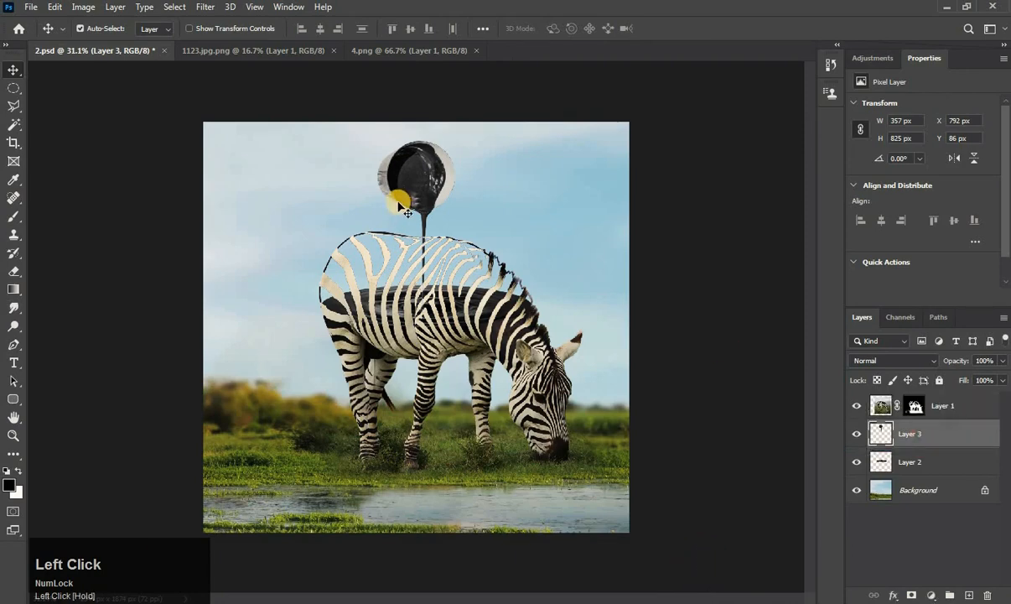
Move the pouring paint can to X 820 px, Y 43 px so its stream falls onto the black liquid surface.
scroll(420, 224, up, 5)
scroll(428, 216, down, 5)
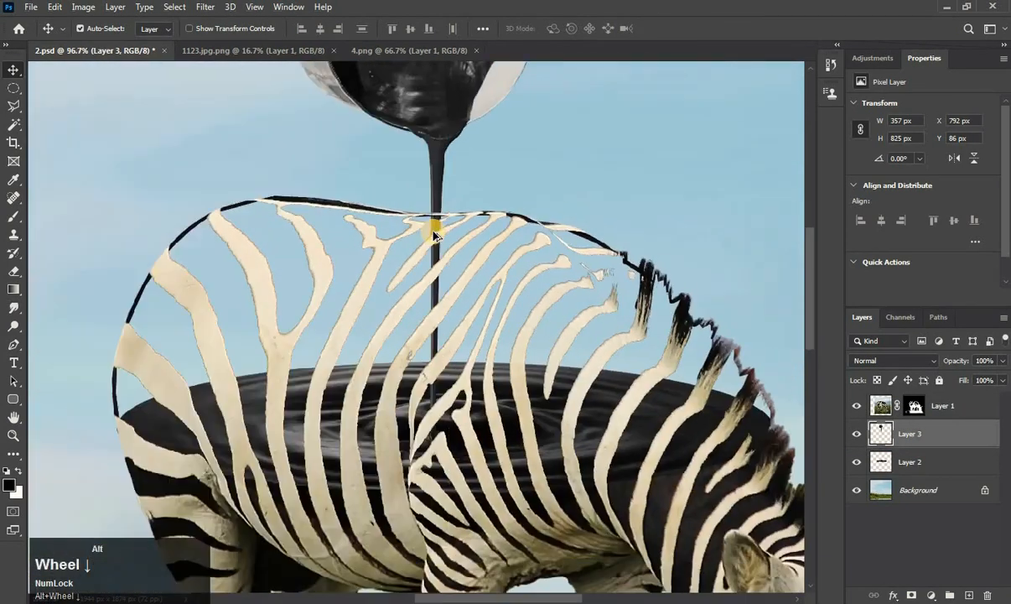
scroll(429, 198, up, 2)
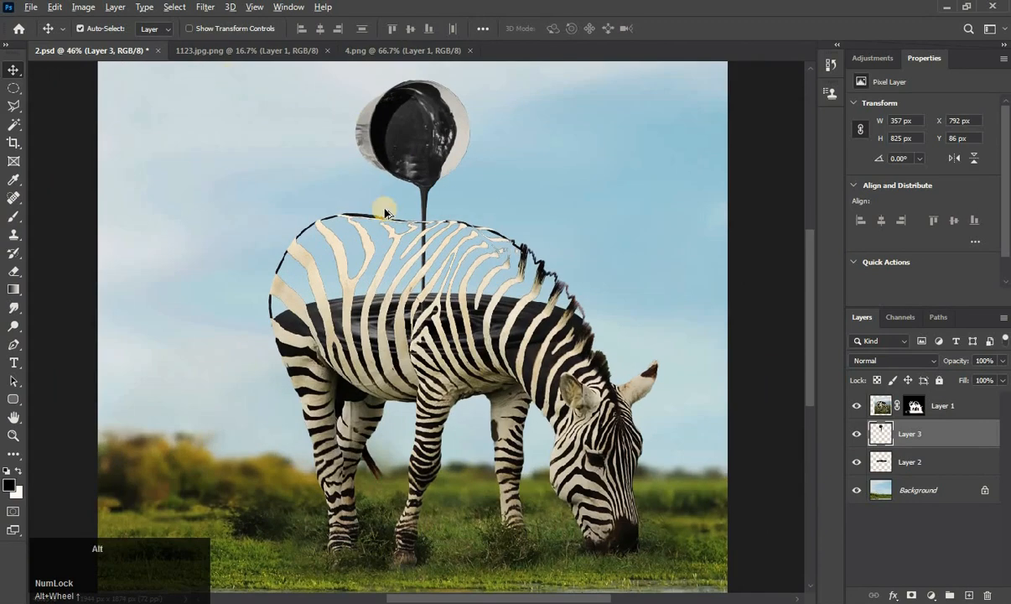
scroll(387, 212, down, 1)
scroll(402, 219, up, 4)
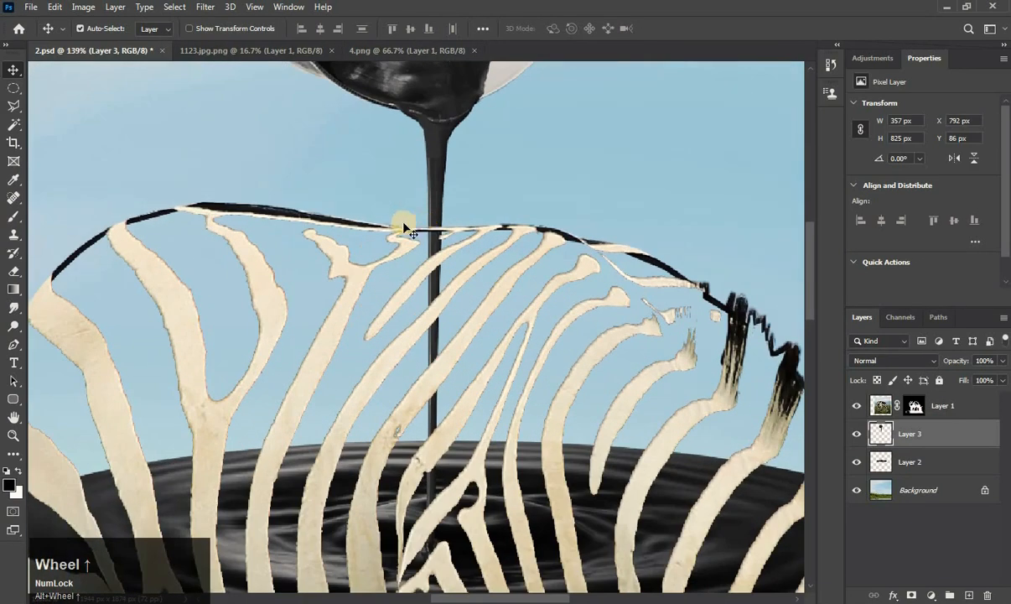
click(439, 178)
mouse_move(439, 177)
mouse_down()
mouse_move(457, 133)
mouse_move(465, 146)
mouse_up()
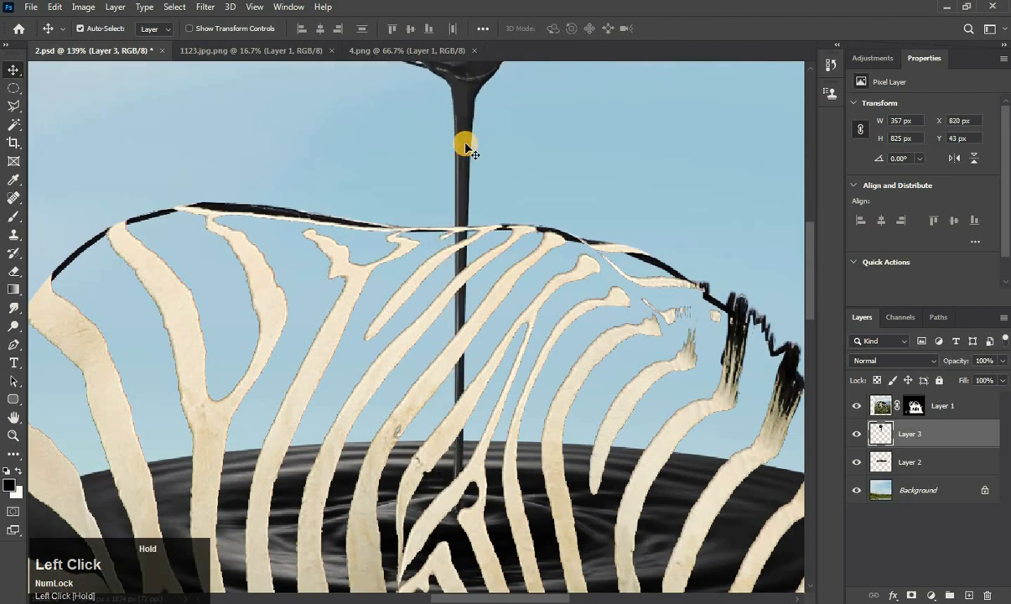
Paint black on Layer 1's mask over the back outline and first stripe where they cross the paint stream.
scroll(466, 147, down, 1)
scroll(466, 186, up, 7)
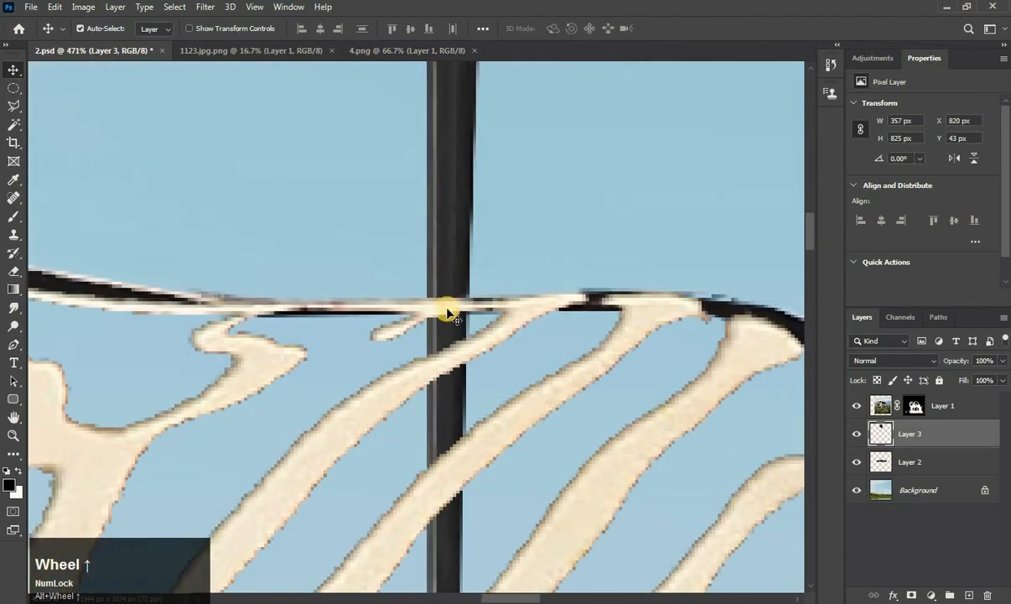
click(914, 406)
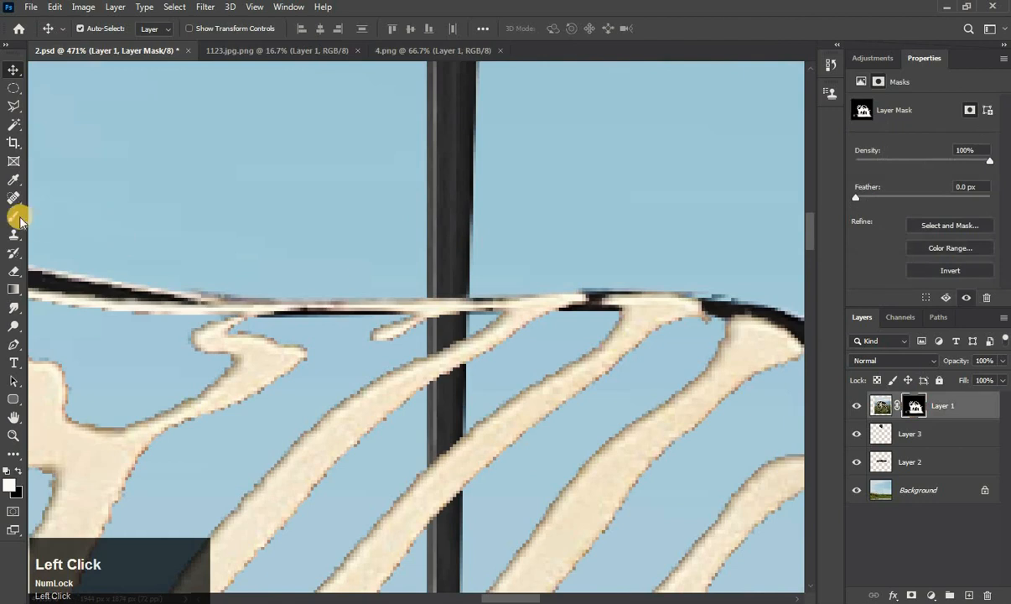
click(15, 217)
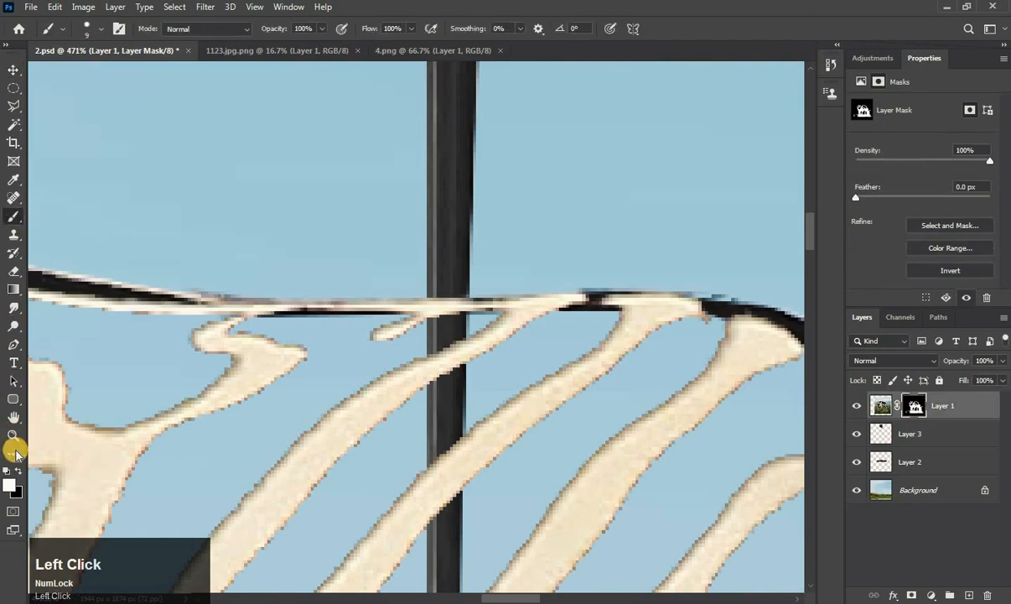
click(440, 302)
drag(449, 302, 445, 352)
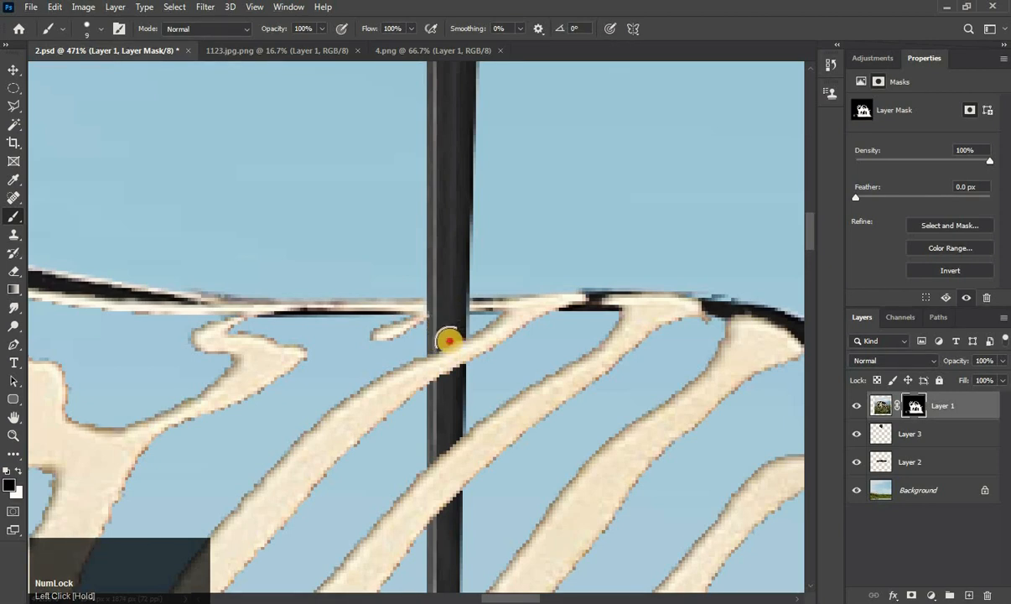
drag(442, 367, 442, 382)
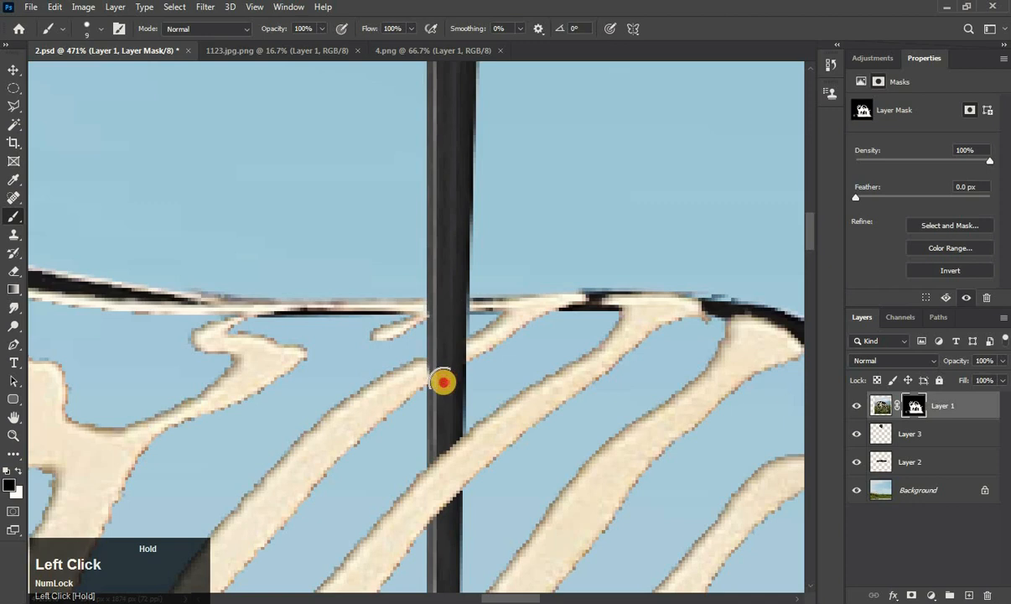
Open 3.jpg.png and bring the dripping paint bucket into 2.psd behind the zebra's hind legs.
alt+scroll(451, 353, down, 12)
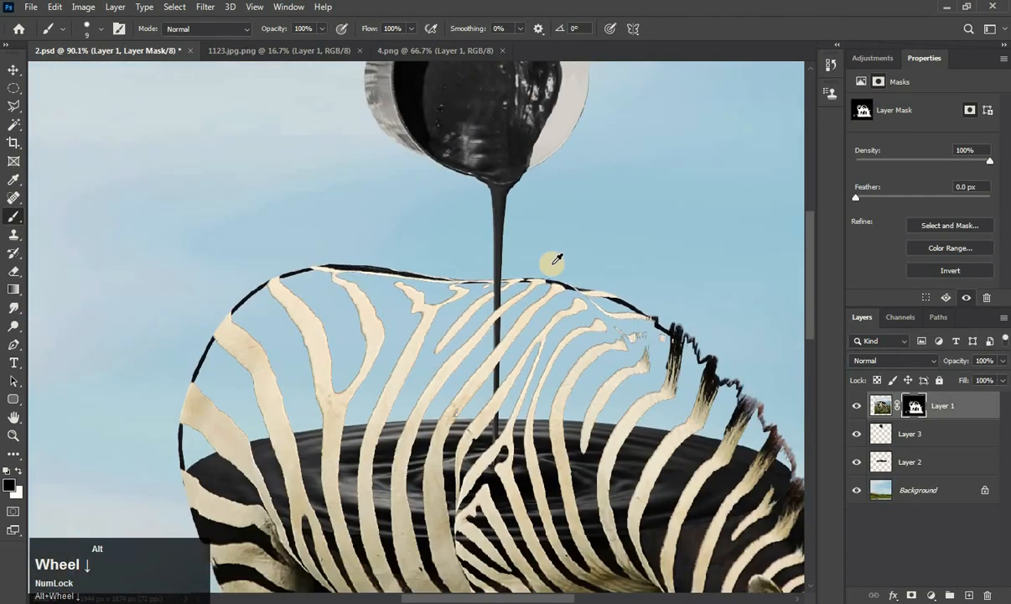
alt+scroll(556, 260, down, 3)
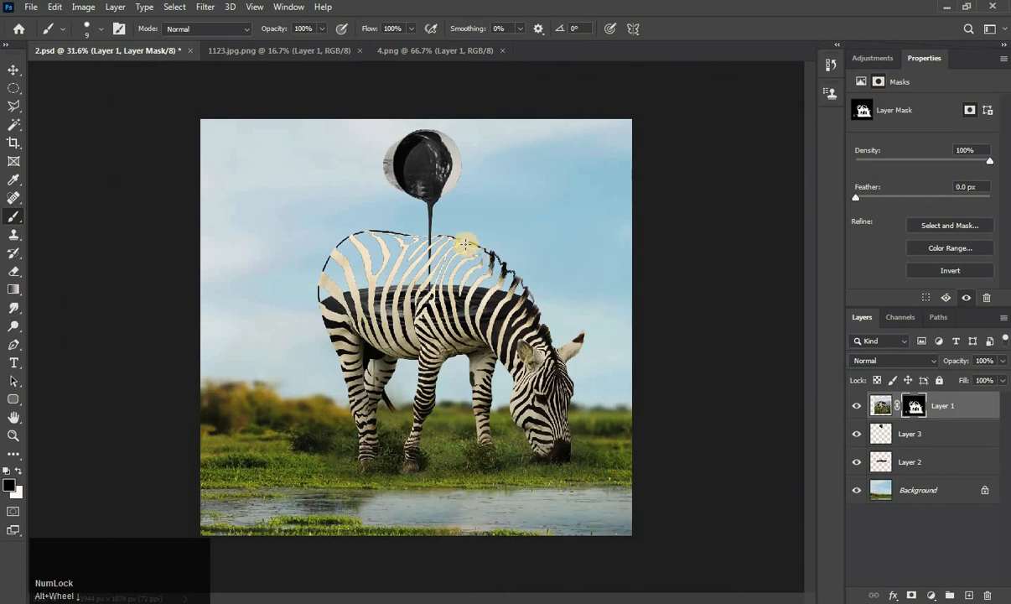
click(32, 10)
click(33, 45)
double_click(647, 126)
click(15, 70)
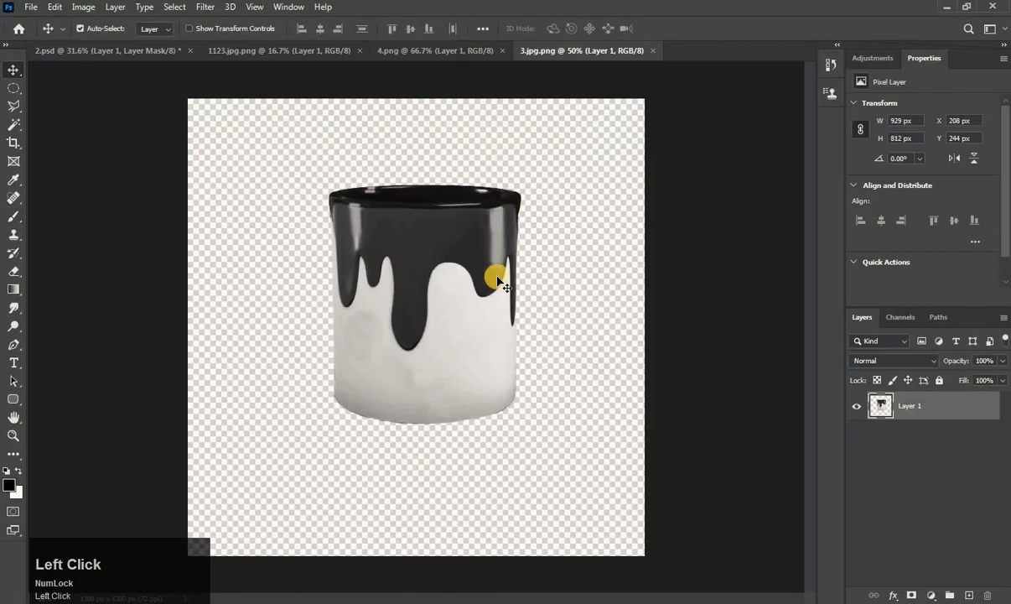
drag(349, 148, 292, 362)
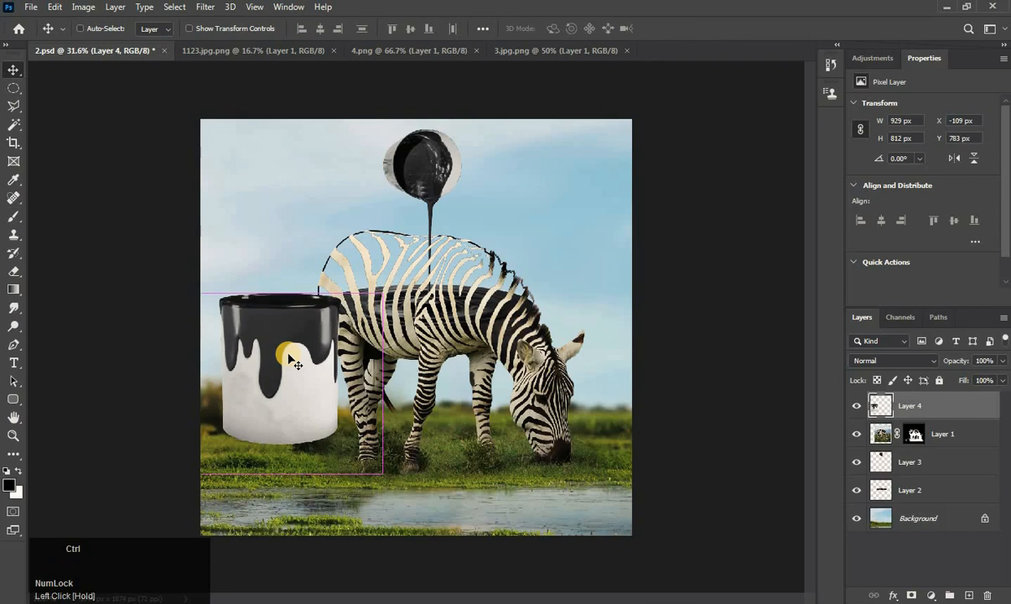
Scale the paint bucket layer down to 345 x 301 px and set it on the grass at X 191 px, Y 1346 px.
key(ctrl+t)
drag(381, 295, 289, 350)
drag(251, 416, 288, 436)
drag(327, 392, 290, 424)
drag(256, 454, 286, 444)
click(12, 67)
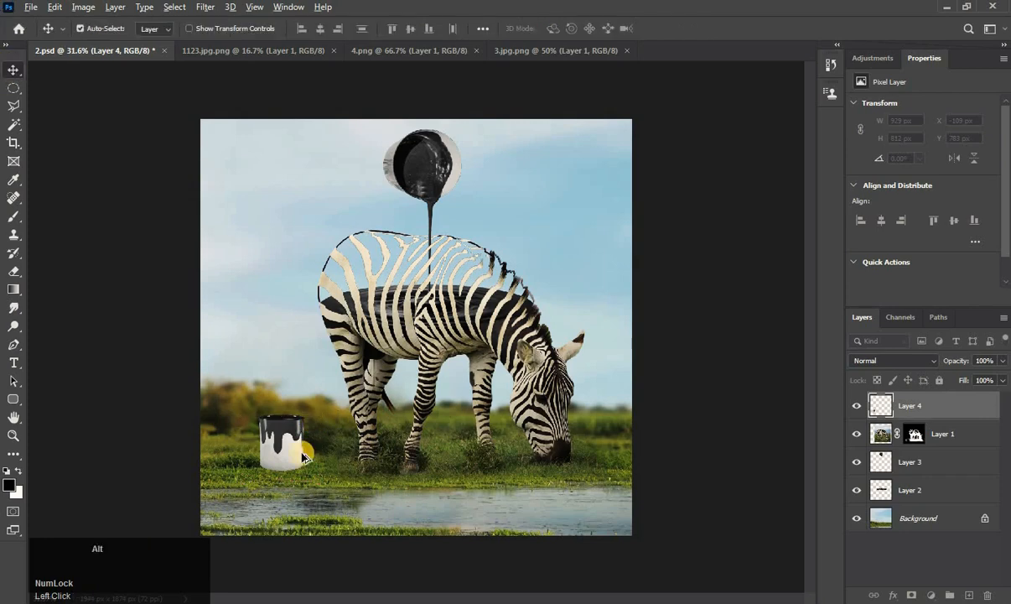
scroll(213, 471, up, 4)
drag(373, 393, 371, 404)
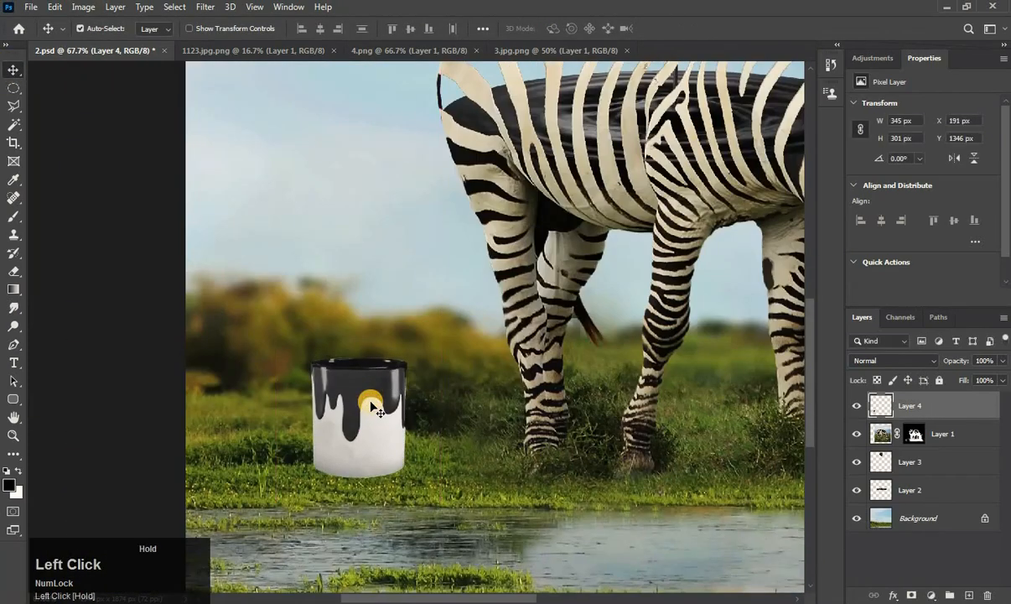
Enlarge the bucket layer to 395 x 344 px and move it closer to the zebra, at X 253 px, Y 1304 px.
scroll(370, 404, down, 4)
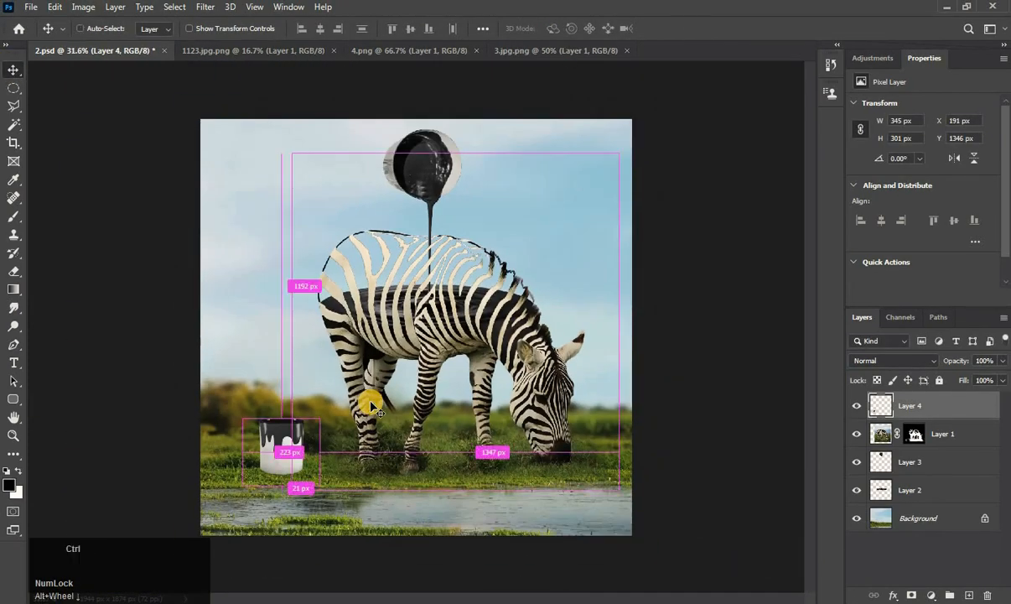
key(ctrl+t)
drag(233, 408, 236, 405)
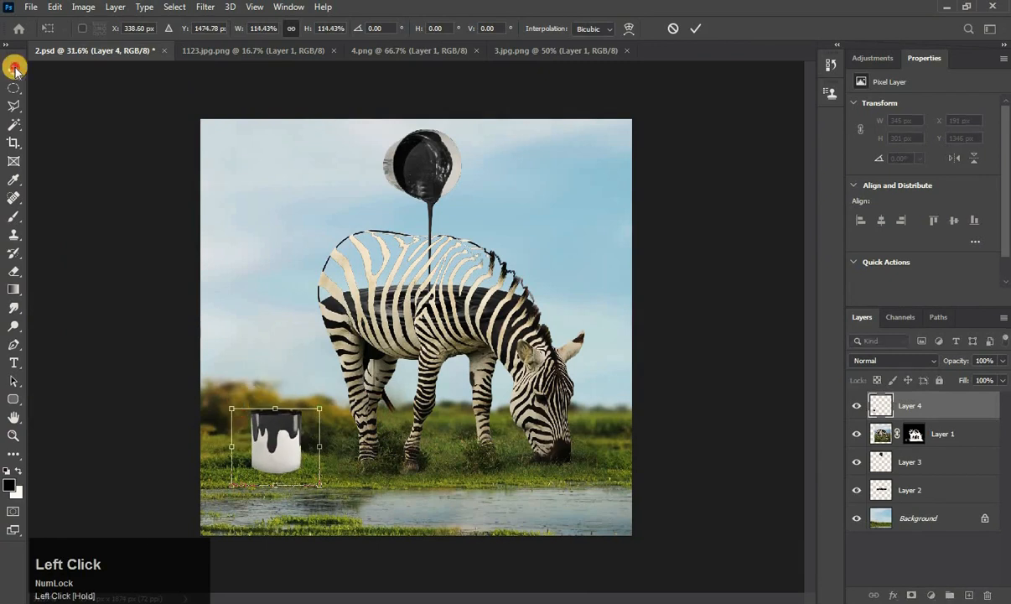
click(12, 67)
mouse_move(280, 445)
mouse_down()
mouse_move(286, 469)
mouse_move(298, 464)
mouse_move(286, 456)
mouse_up()
scroll(286, 469, up, 3)
scroll(290, 475, up, 2)
scroll(288, 454, down, 5)
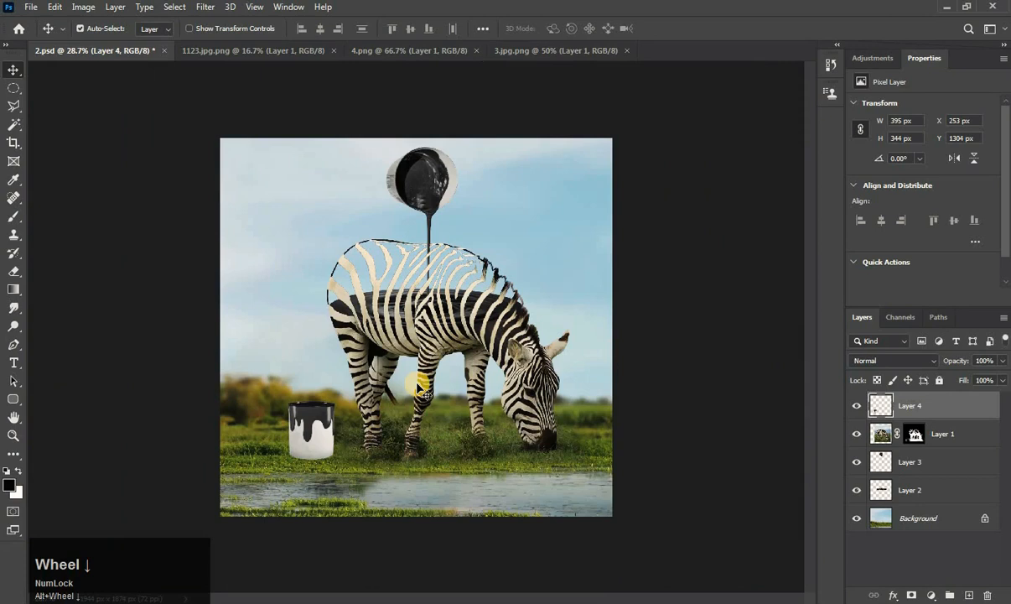
Open LONG GRASS WILD.png and bring the grass strip into 2.psd in front of the bucket and the zebra's hooves.
click(108, 79)
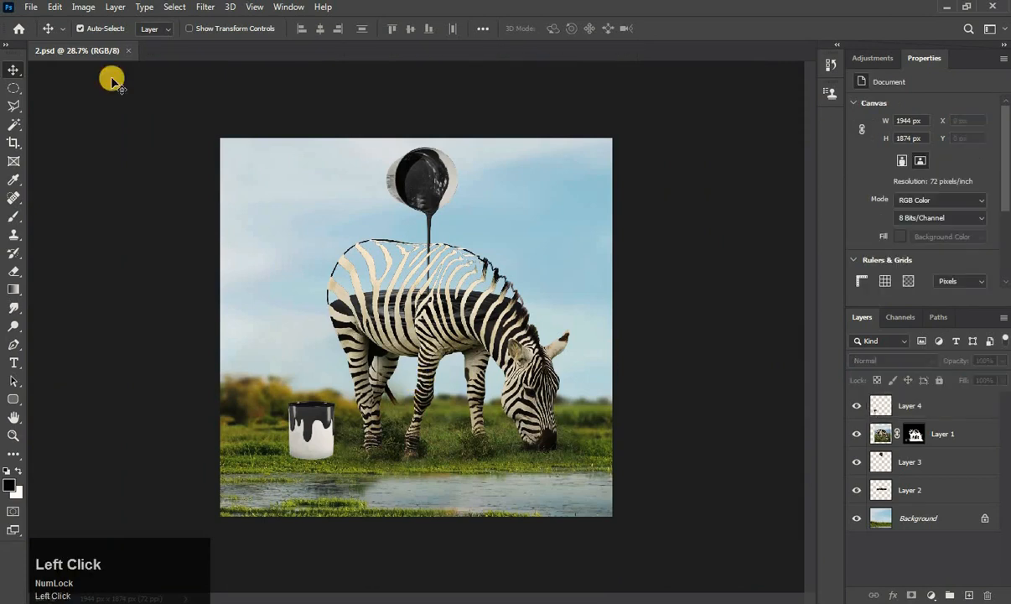
click(32, 8)
click(39, 32)
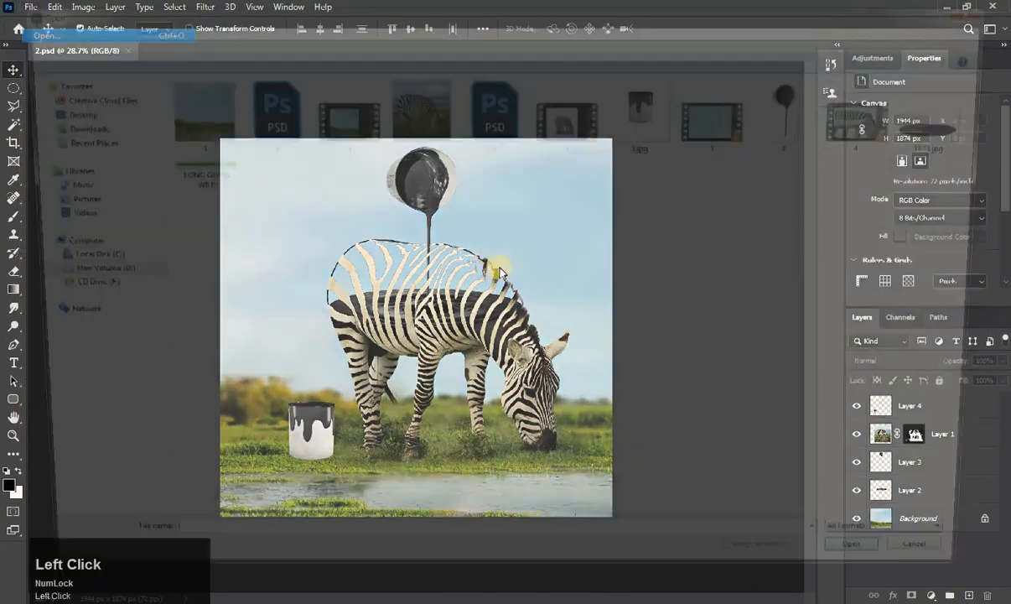
click(210, 177)
drag(463, 334, 448, 454)
Position the grass strip along the water's edge at X 58 px, Y 1460 px, covering the bucket's base and the hooves.
scroll(394, 452, up, 10)
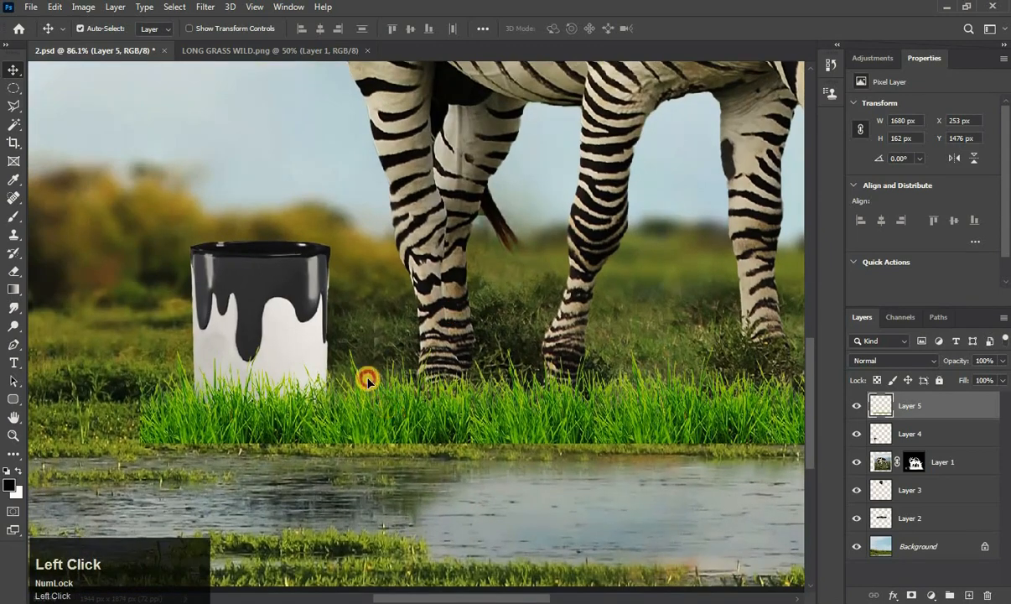
drag(367, 379, 402, 371)
scroll(403, 371, down, 4)
scroll(402, 370, down, 3)
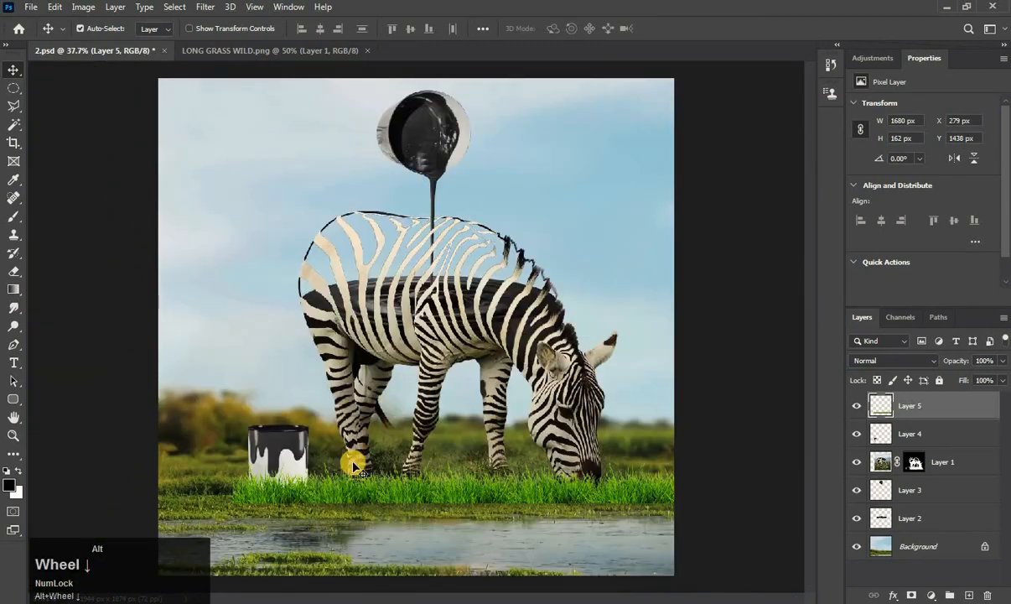
drag(399, 494, 329, 506)
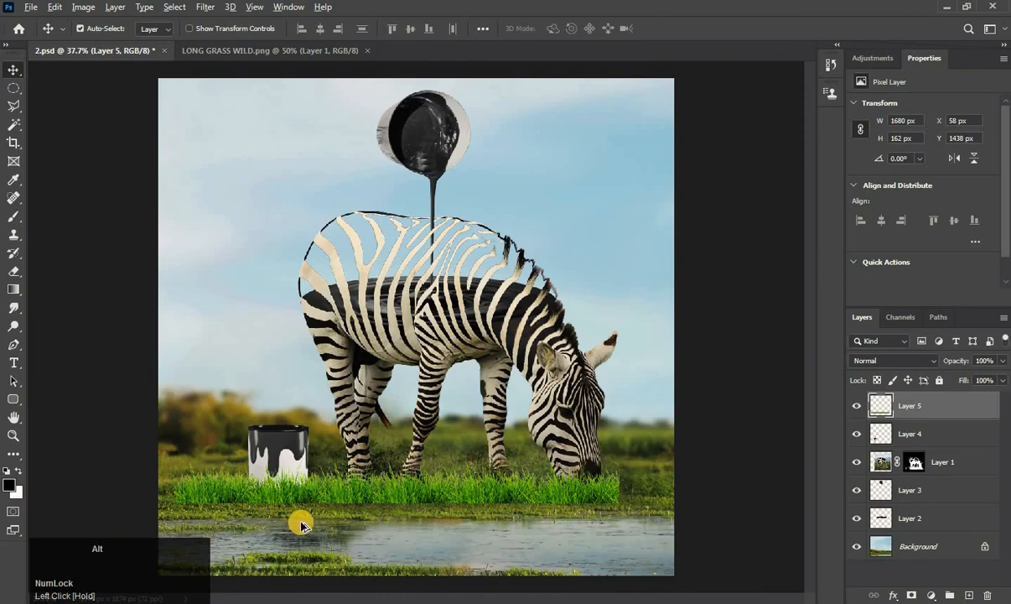
scroll(344, 469, up, 3)
scroll(344, 469, down, 3)
scroll(541, 503, up, 4)
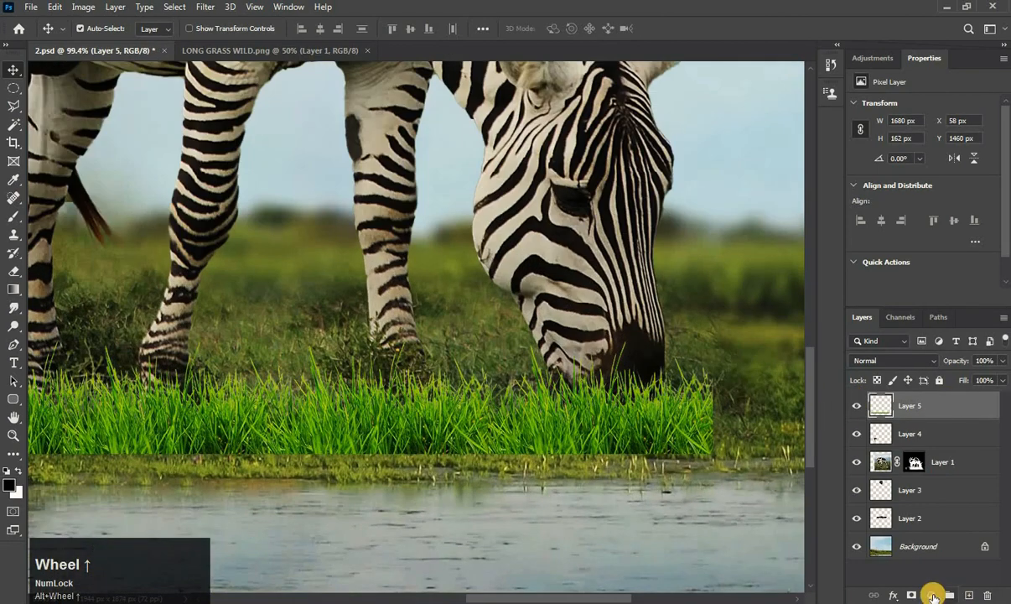
Add a Hue/Saturation adjustment clipped to the grass strip, with hue -16, saturation -20 and lightness +7.
click(933, 594)
click(932, 456)
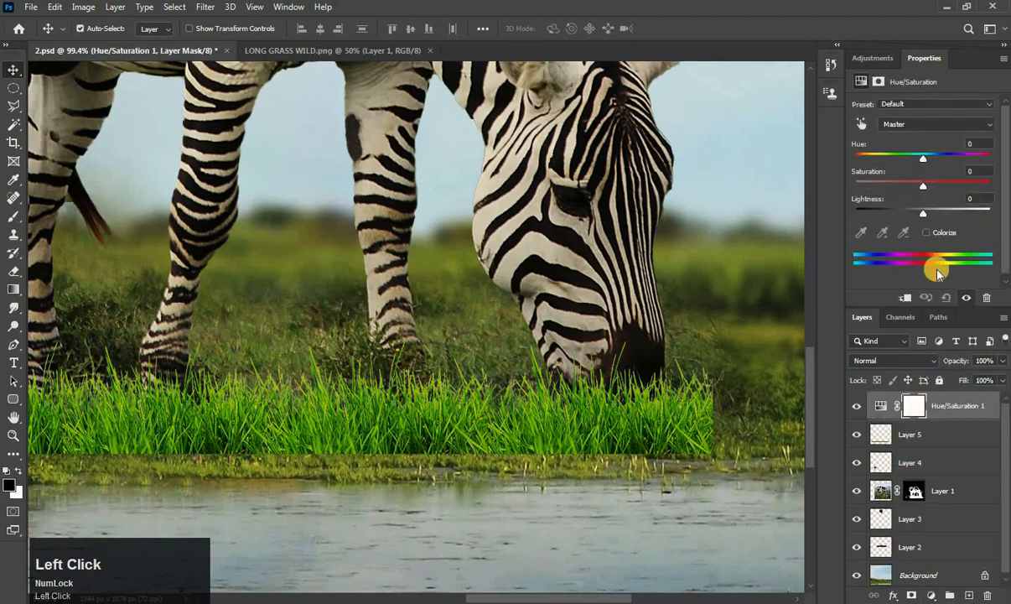
drag(922, 181, 900, 182)
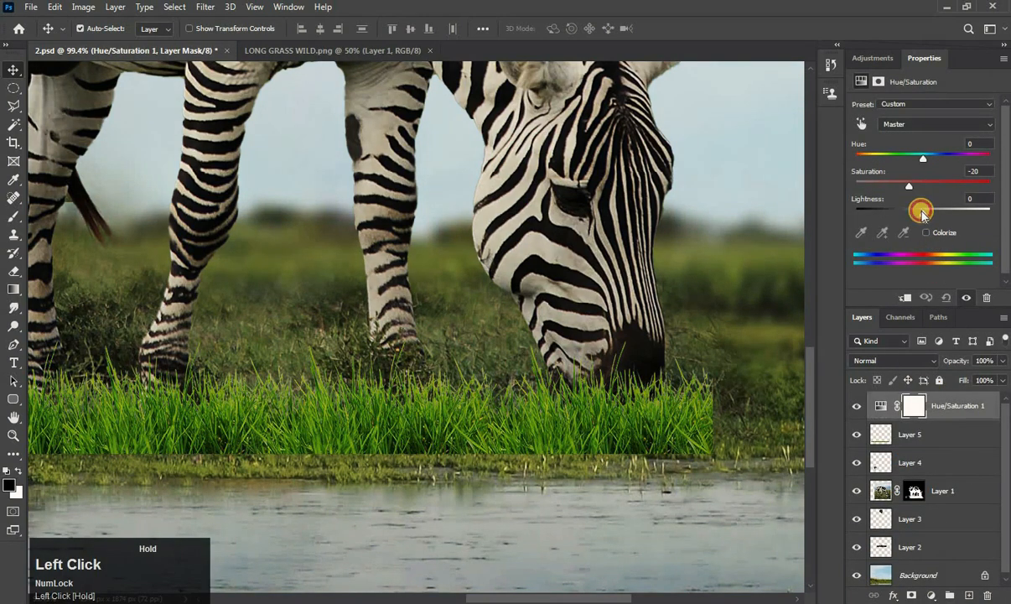
drag(924, 215, 920, 216)
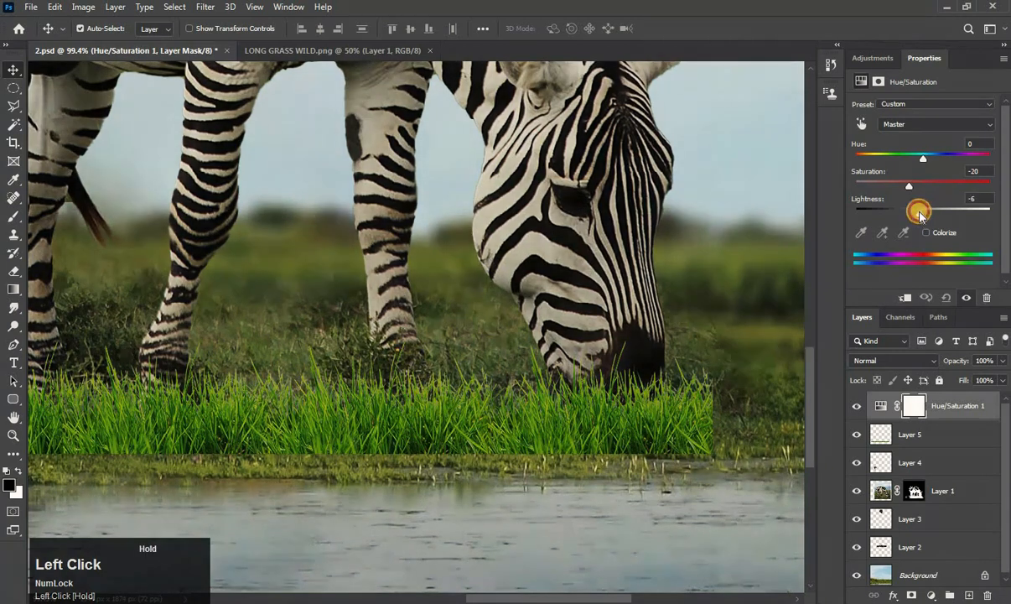
click(906, 298)
drag(913, 214, 935, 216)
drag(936, 215, 928, 213)
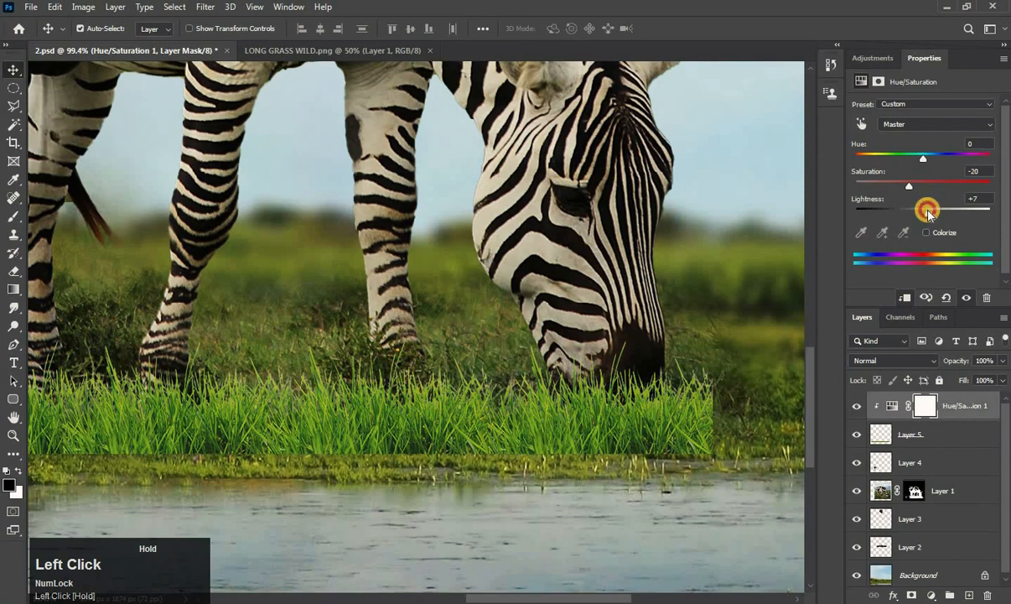
drag(224, 360, 798, 347)
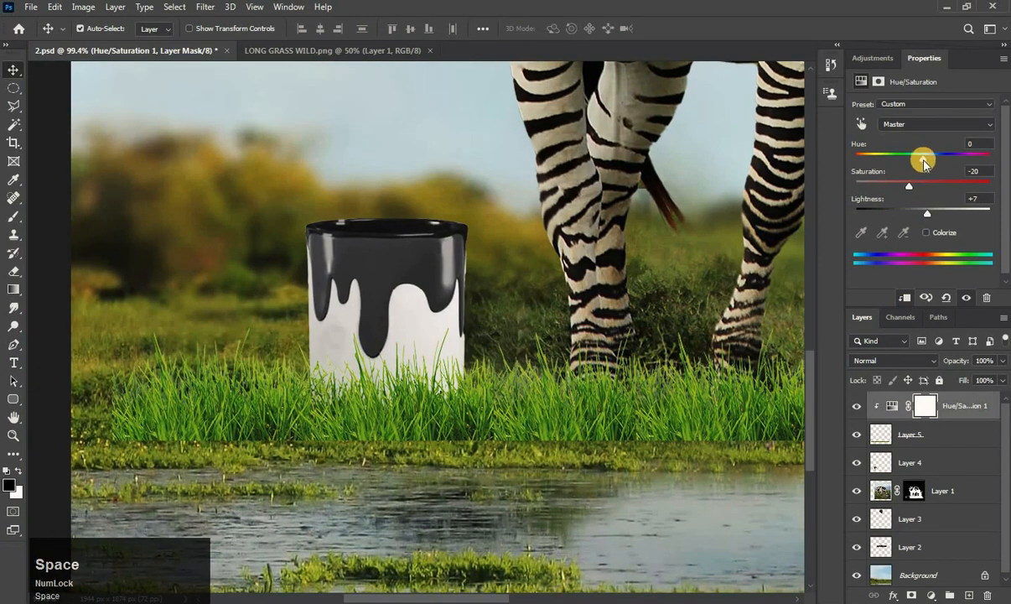
drag(924, 163, 915, 164)
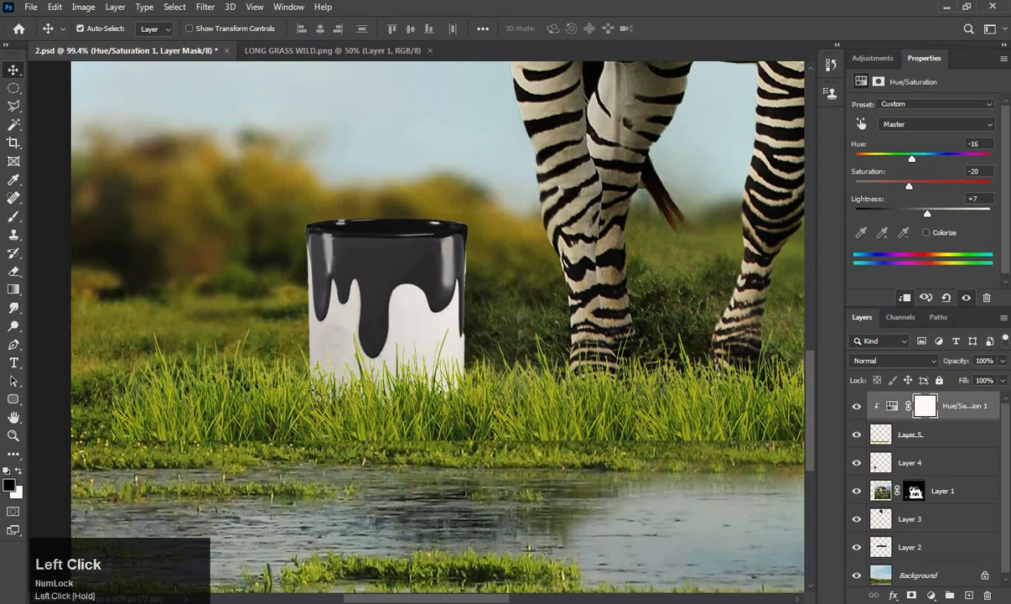
Erase the grass strip's hard lower edge along the shoreline with a 67 px Soft Round Pressure Opacity and Flow eraser.
click(9, 198)
click(10, 273)
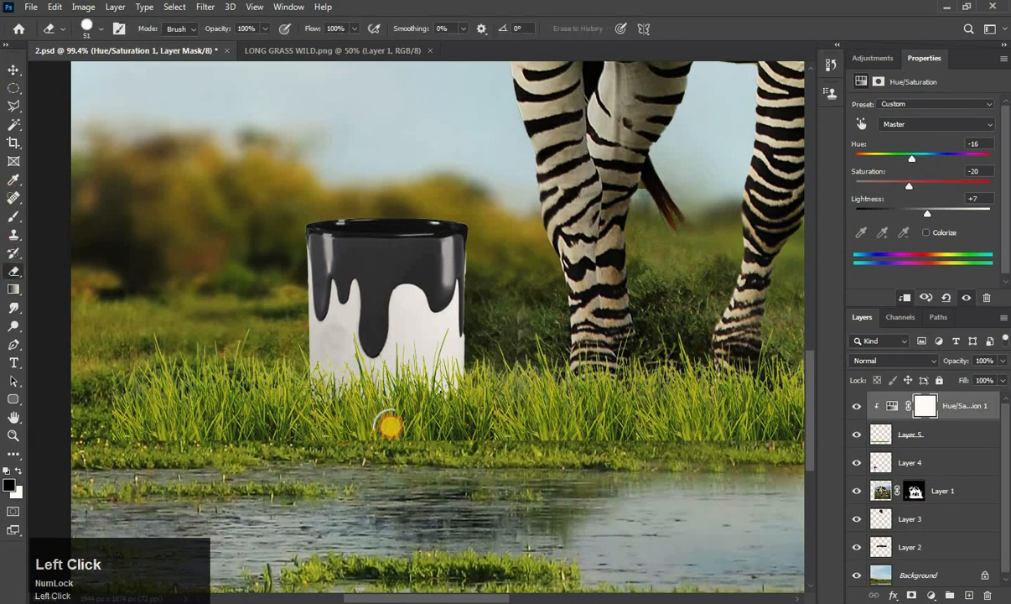
right_click(441, 412)
click(522, 513)
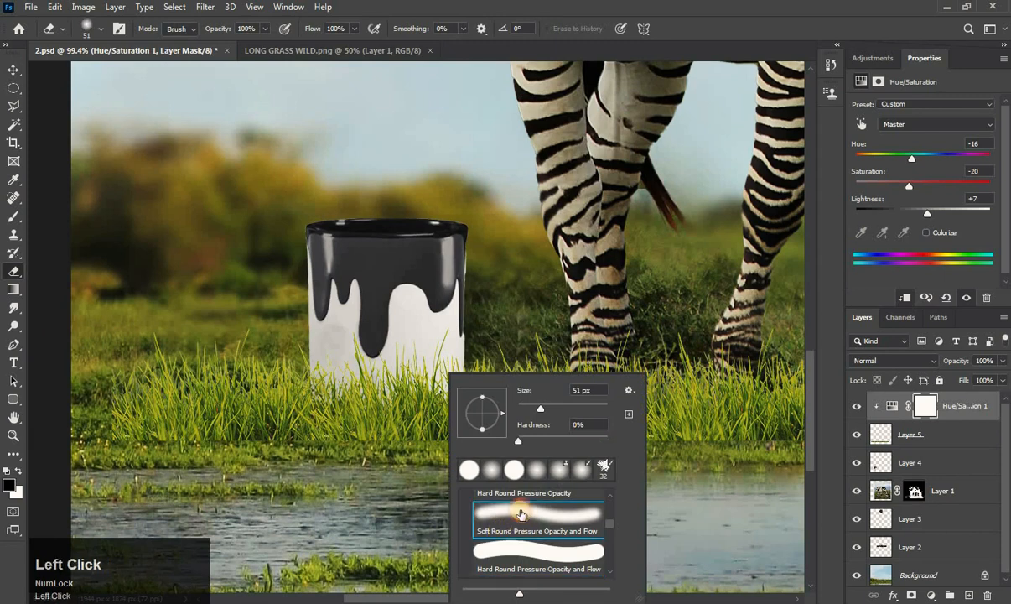
alt+right_click(267, 426)
click(390, 449)
click(882, 408)
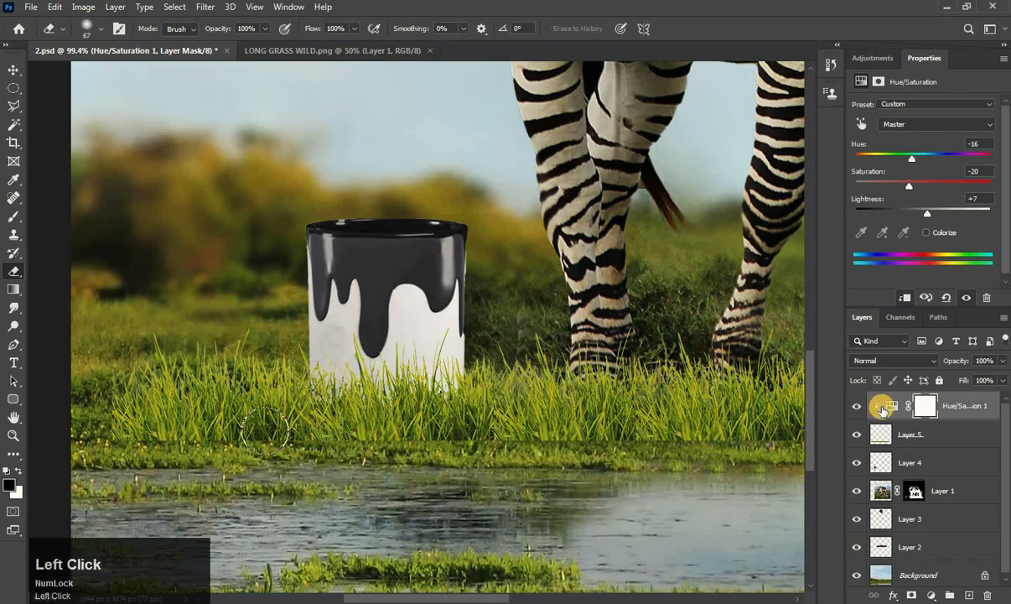
click(880, 434)
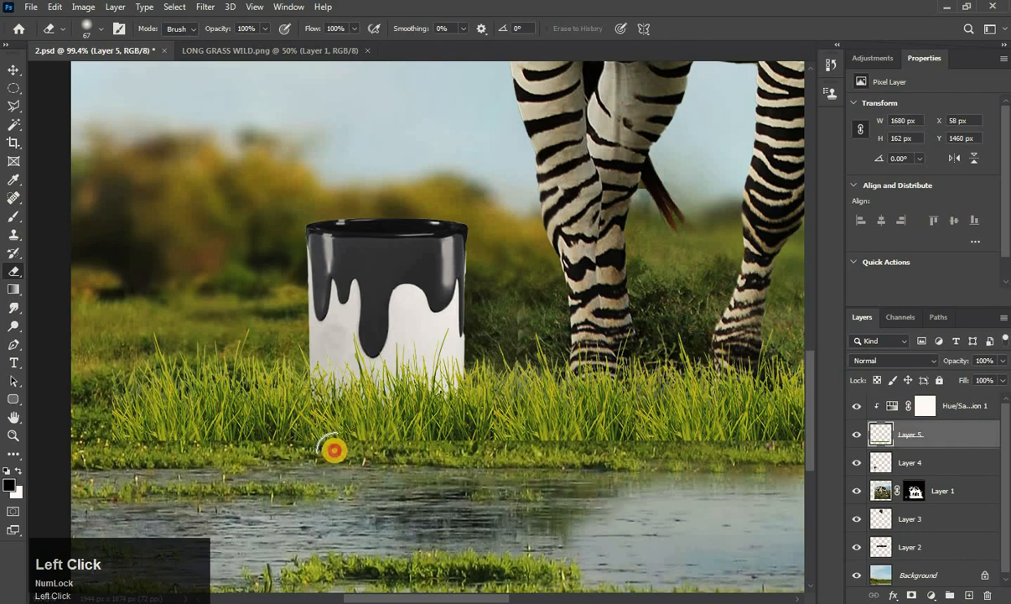
mouse_move(268, 448)
mouse_down()
mouse_move(230, 415)
mouse_move(99, 396)
mouse_move(438, 440)
mouse_move(655, 455)
mouse_move(313, 453)
mouse_up()
mouse_move(323, 446)
mouse_down()
mouse_move(720, 443)
mouse_move(596, 444)
mouse_up()
mouse_move(596, 444)
mouse_down()
mouse_move(731, 451)
mouse_move(498, 457)
mouse_up()
drag(498, 456, 585, 416)
Enlarge the eraser to 250 px and fade out the bright grass in front of the zebra's hooves and muzzle.
scroll(361, 425, down, 3)
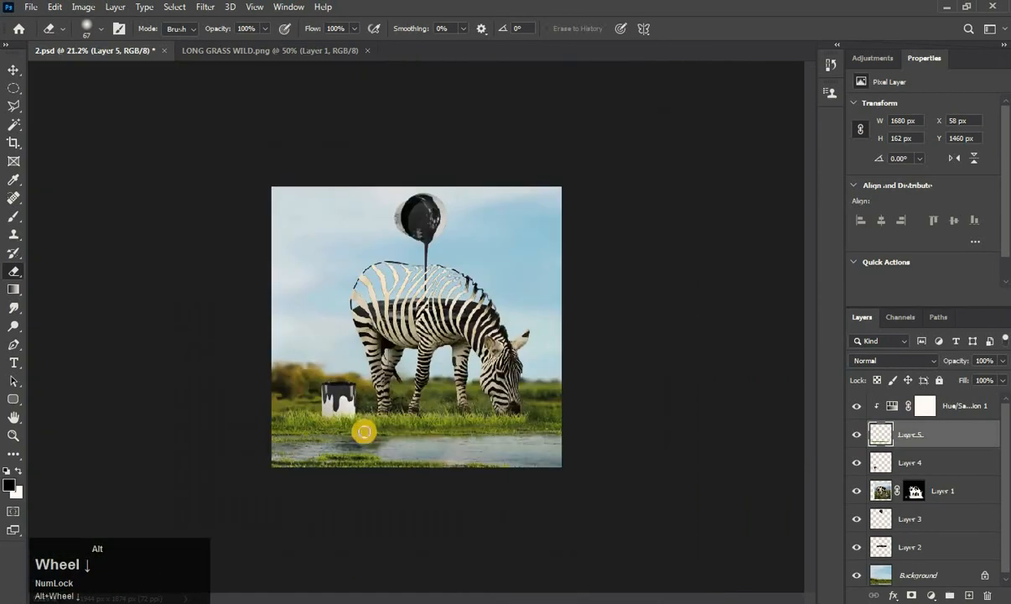
scroll(408, 415, up, 2)
click(408, 415)
alt+right_click(387, 456)
drag(452, 440, 402, 461)
mouse_move(219, 497)
mouse_down()
mouse_move(157, 458)
mouse_move(169, 501)
mouse_up()
mouse_move(622, 445)
mouse_down()
mouse_move(559, 444)
mouse_move(659, 447)
mouse_up()
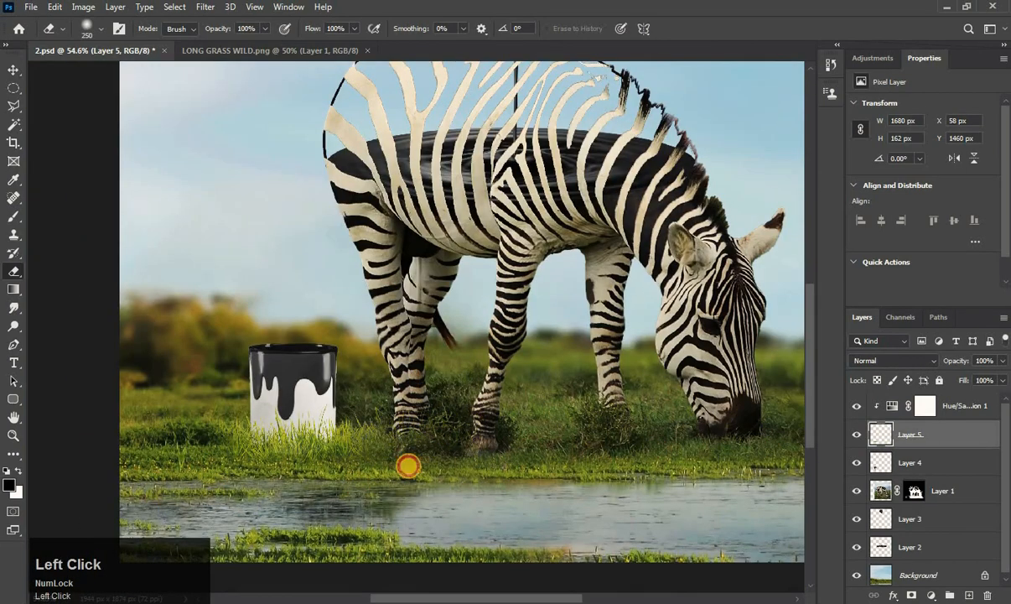
Transform the mirrored copy of the zebra and bucket and move it down over the water as a reflection.
scroll(260, 482, up, 3)
key(ctrl+t)
drag(464, 291, 437, 401)
key(Return)
scroll(425, 317, down, 4)
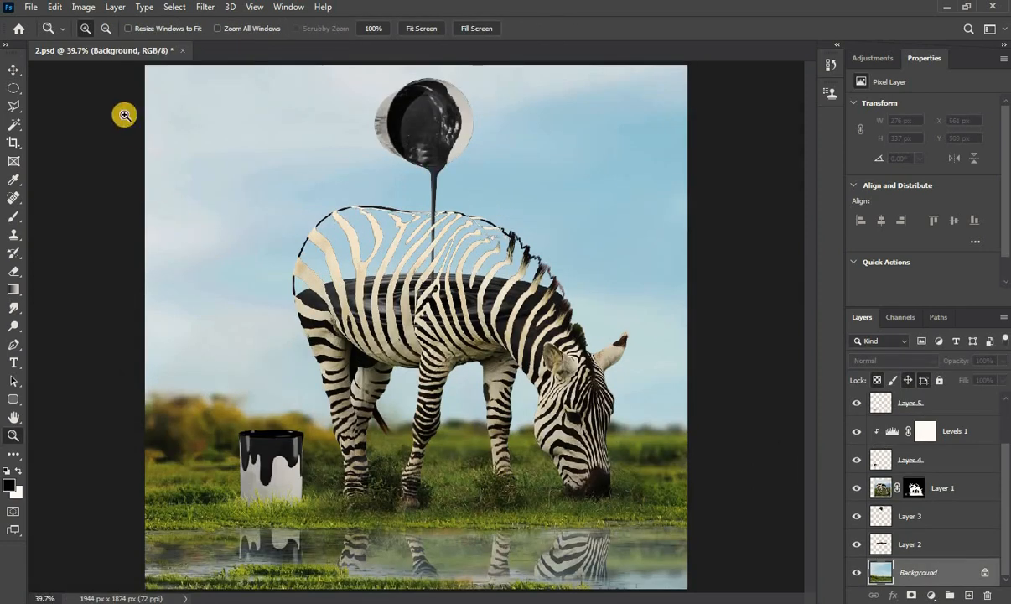
Add a new empty layer directly above the Background layer.
click(14, 69)
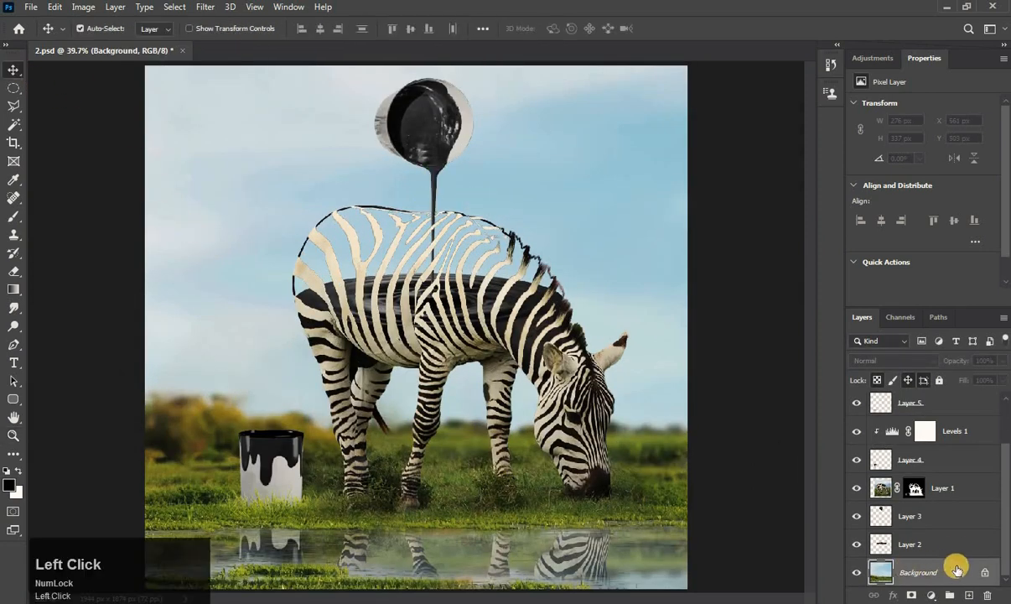
click(958, 547)
click(942, 575)
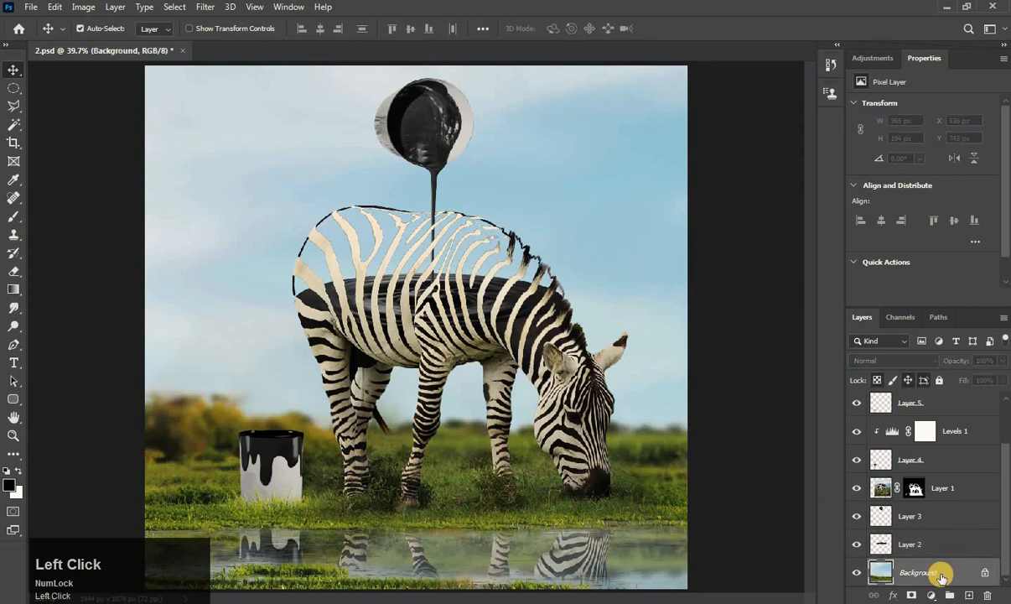
click(968, 595)
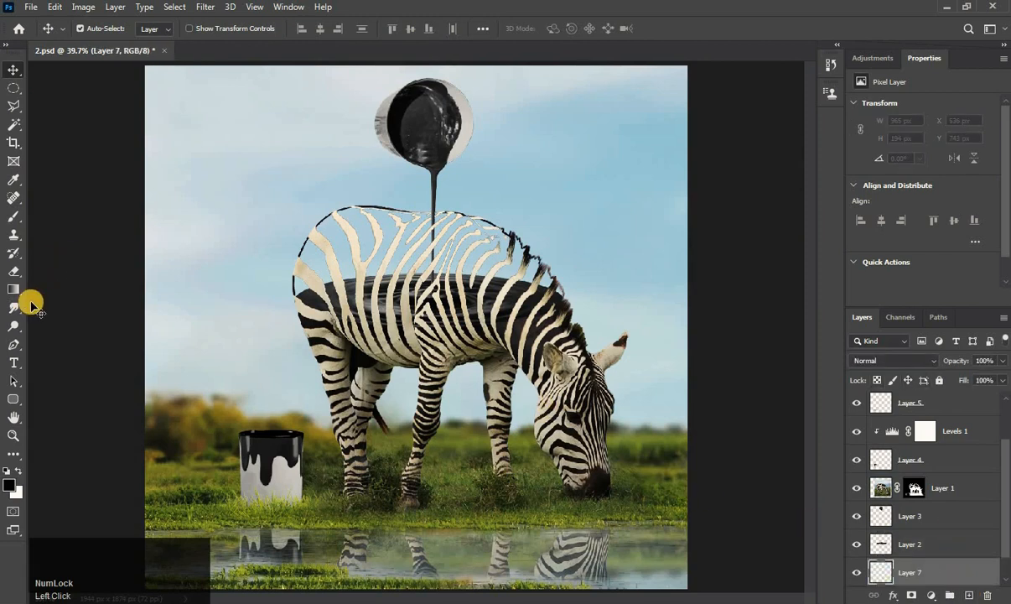
Paint black far-side stripes with a 9 px brush between the cream stripes of the see-through rump.
click(11, 217)
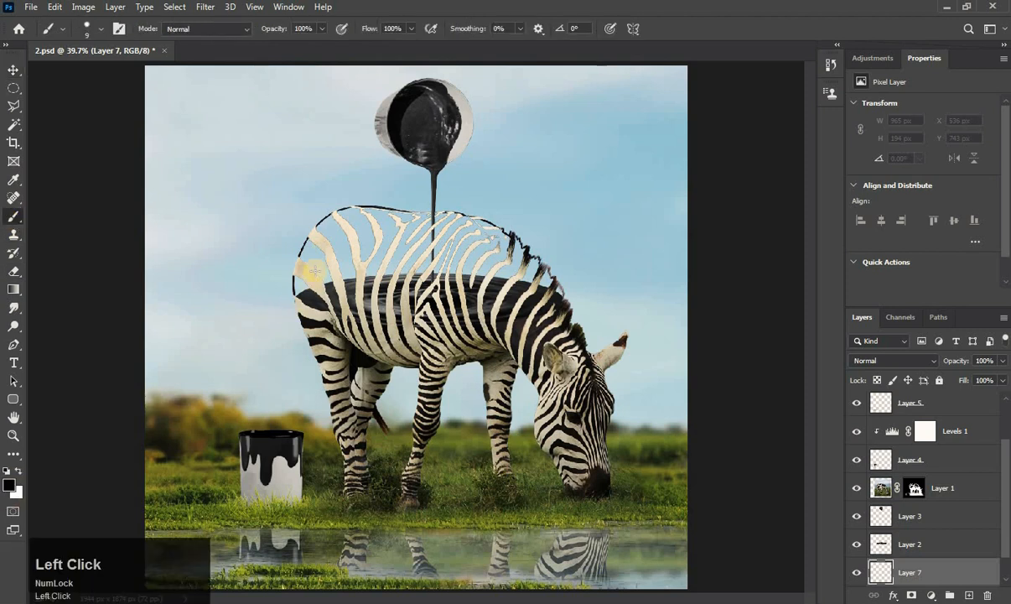
alt+scroll(327, 234, up, 6)
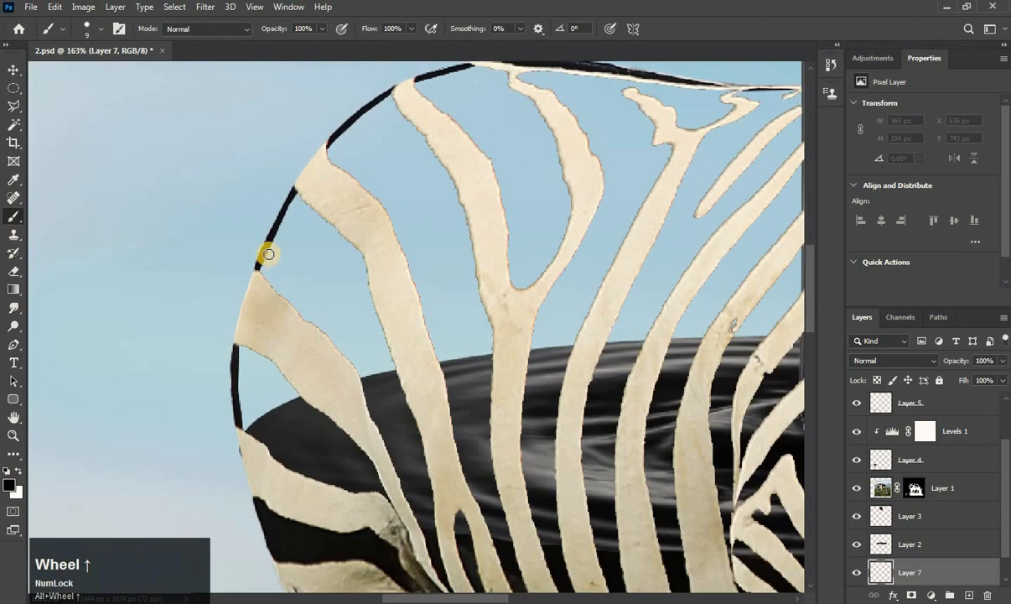
mouse_move(237, 375)
mouse_down()
mouse_move(285, 427)
mouse_move(240, 363)
mouse_move(244, 384)
mouse_move(407, 445)
mouse_move(283, 230)
mouse_move(337, 320)
mouse_move(270, 245)
mouse_up()
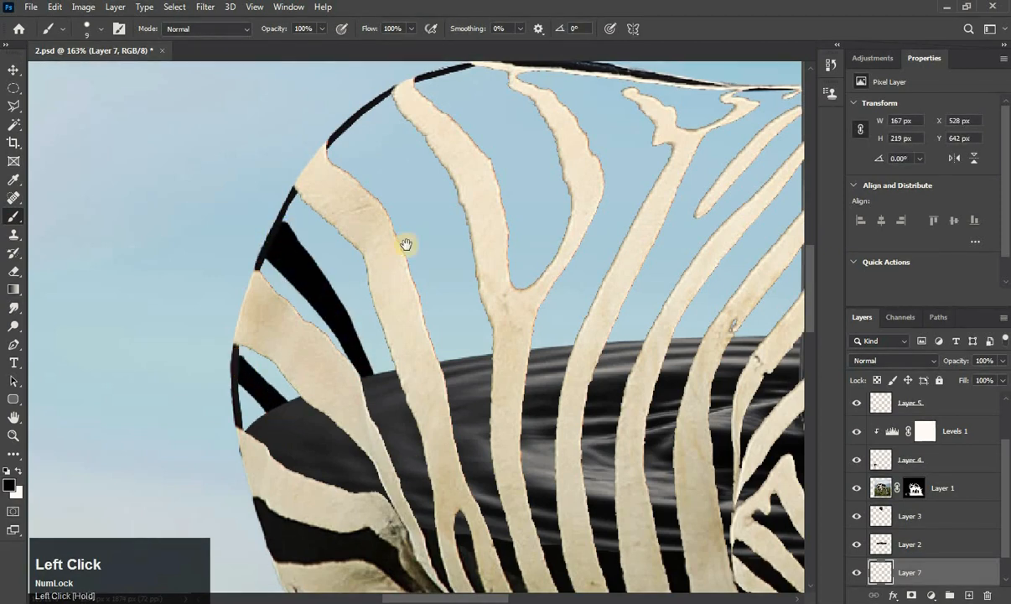
scroll(406, 242, right, 3)
mouse_move(252, 134)
mouse_down()
mouse_move(264, 128)
mouse_move(255, 138)
mouse_move(350, 300)
mouse_up()
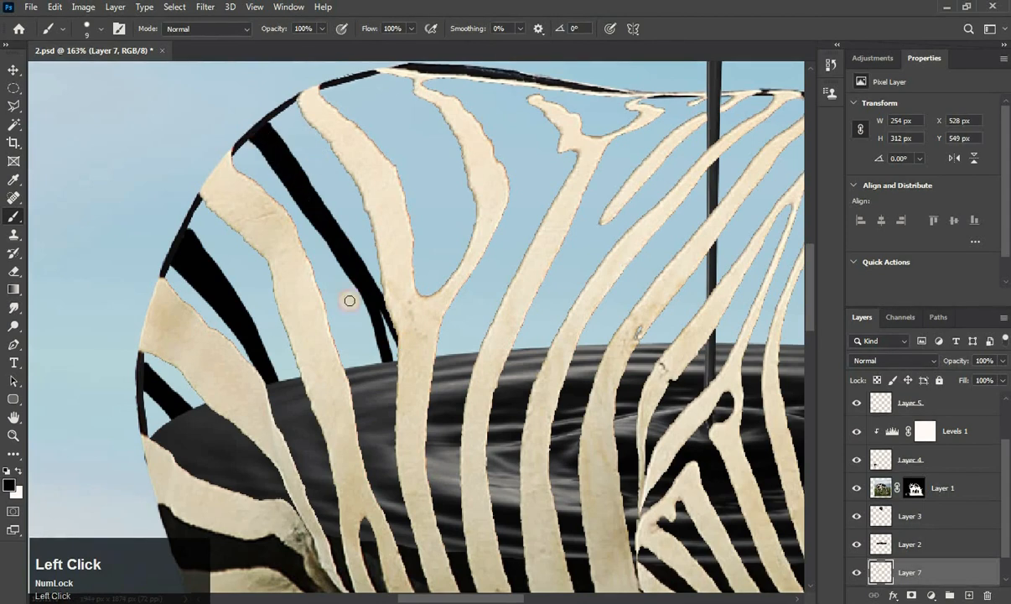
mouse_move(339, 78)
mouse_down()
mouse_move(460, 87)
mouse_move(448, 141)
mouse_move(457, 79)
mouse_move(427, 174)
mouse_move(377, 102)
mouse_move(470, 343)
mouse_up()
Continue the black far-side stripes across the see-through back and shoulder up to the mane.
scroll(411, 300, right, 4)
scroll(411, 300, up, 2)
mouse_move(411, 300)
mouse_down()
mouse_move(415, 332)
mouse_move(445, 199)
mouse_move(512, 323)
mouse_move(554, 479)
mouse_move(744, 223)
mouse_up()
scroll(744, 223, left, 6)
scroll(744, 223, down, 1)
mouse_move(502, 214)
mouse_down()
mouse_move(429, 462)
mouse_move(451, 379)
mouse_move(591, 187)
mouse_move(634, 267)
mouse_move(656, 242)
mouse_move(616, 381)
mouse_move(704, 276)
mouse_move(780, 311)
mouse_up()
scroll(780, 311, right, 5)
scroll(780, 311, down, 1)
mouse_move(546, 424)
mouse_down()
mouse_move(666, 380)
mouse_move(619, 447)
mouse_move(665, 390)
mouse_up()
scroll(448, 265, down, 5)
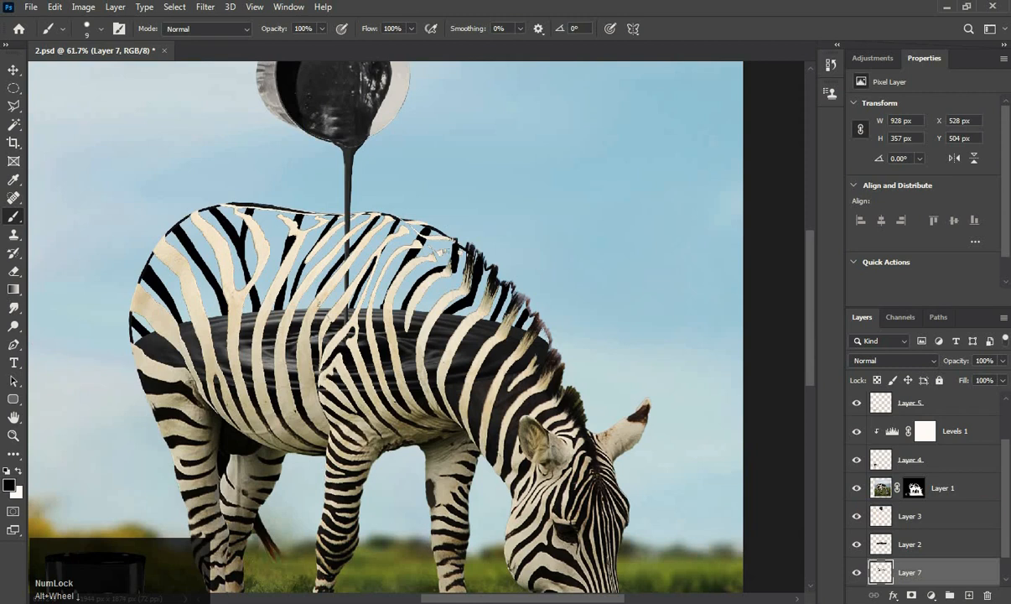
Lower the painted far-side stripe layer's opacity to 46%.
mouse_move(956, 365)
mouse_down()
mouse_move(948, 365)
mouse_move(959, 362)
mouse_up()
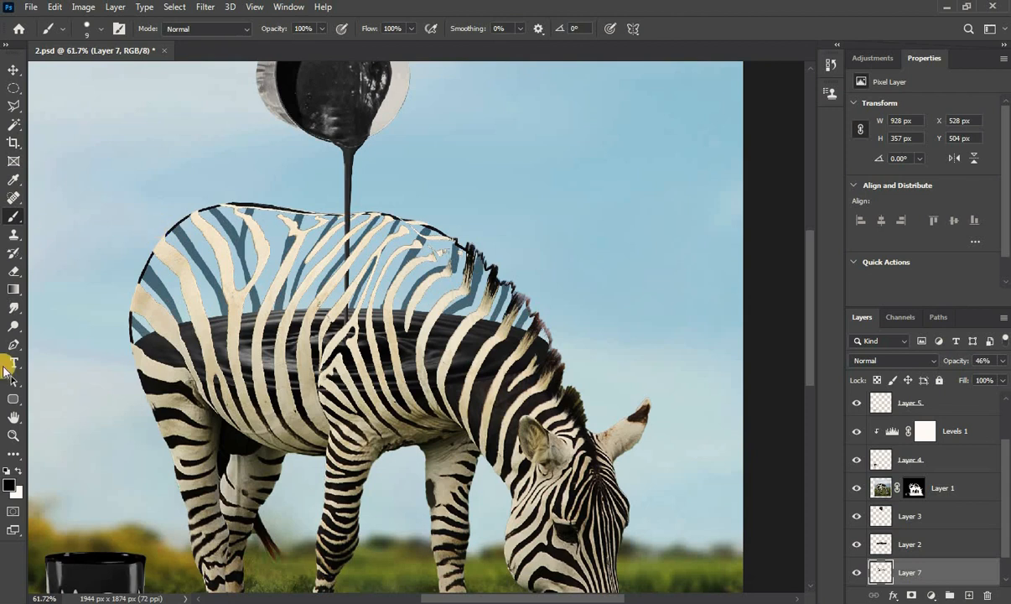
click(14, 435)
alt+click(353, 317)
alt+click(353, 317)
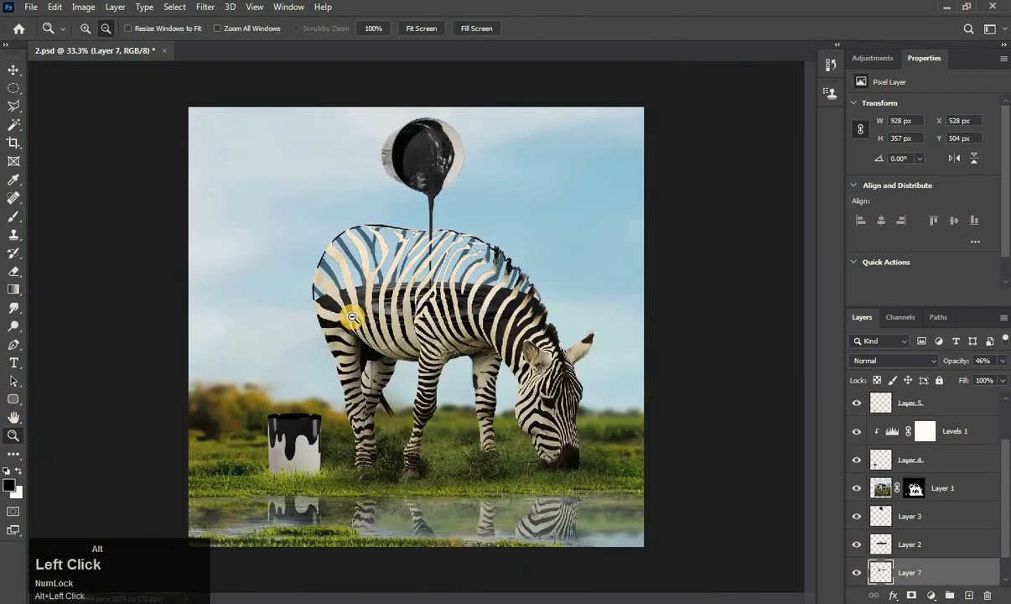
Add a Color Lookup adjustment above Layer 6 using the TensionGreen.3DL 3DLUT file.
scroll(951, 408, up, 2)
click(952, 408)
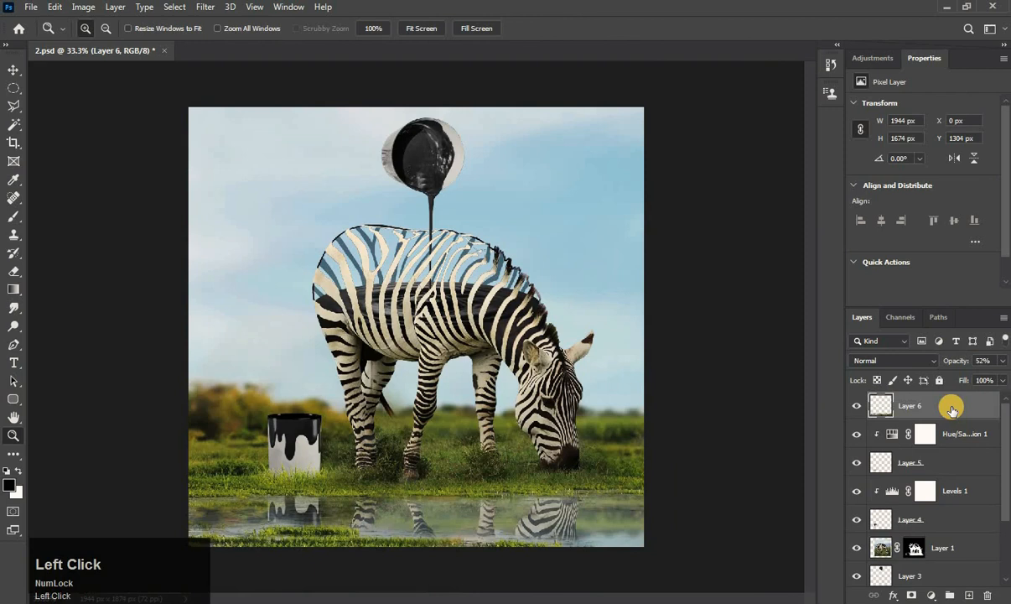
click(931, 594)
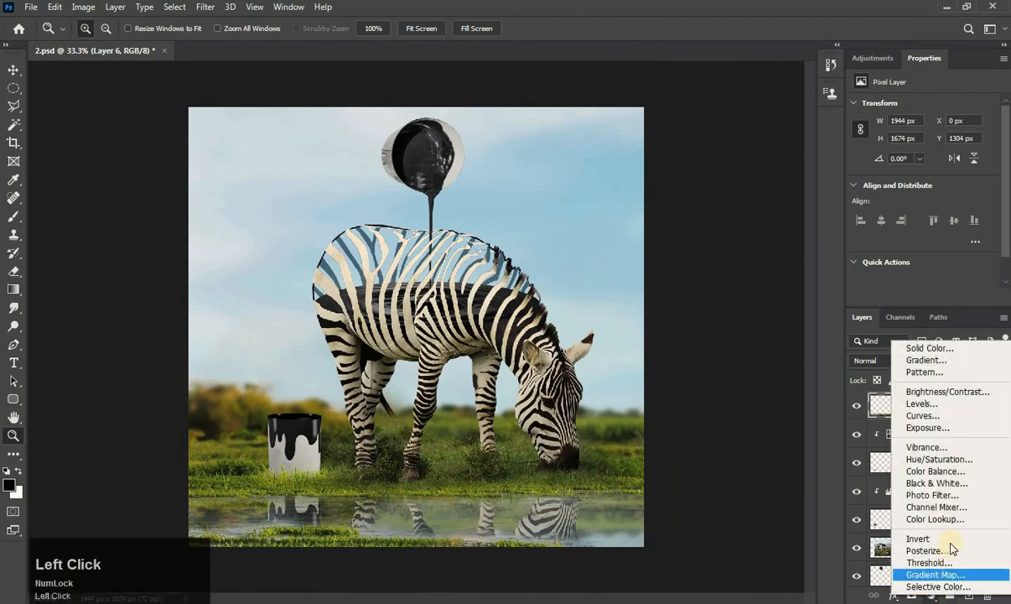
click(943, 519)
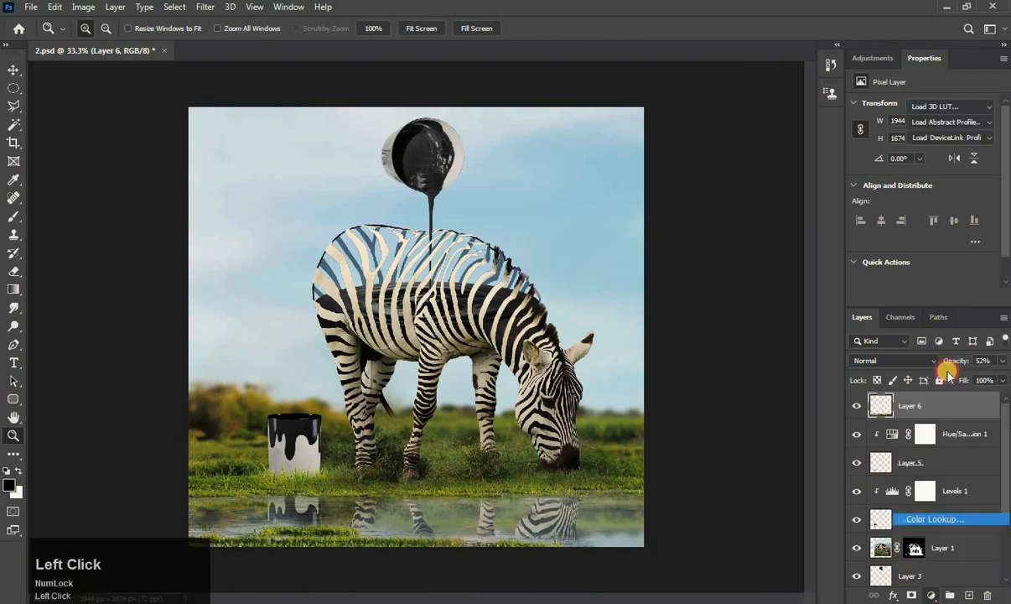
click(982, 109)
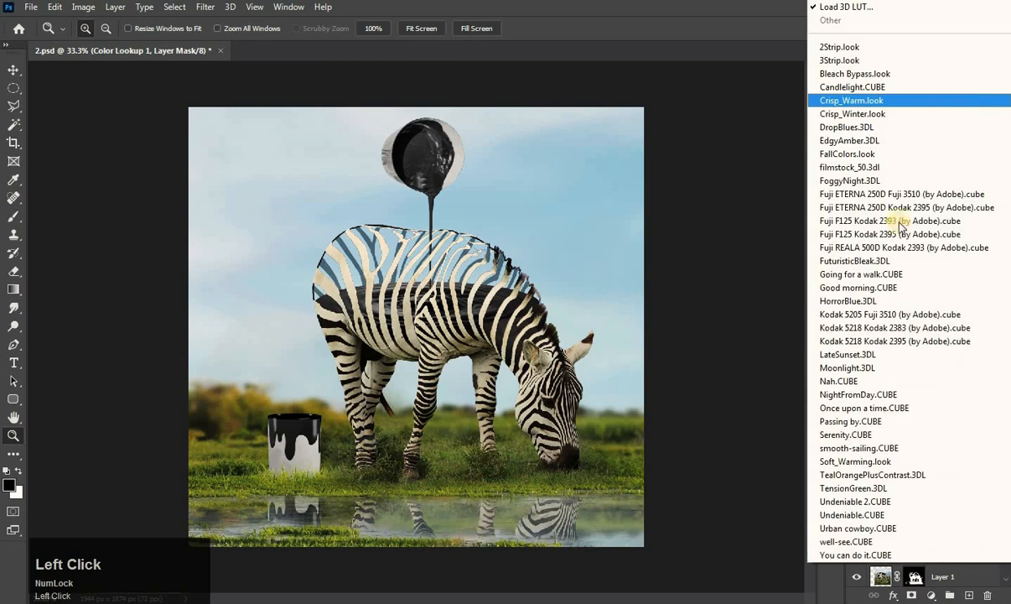
click(859, 494)
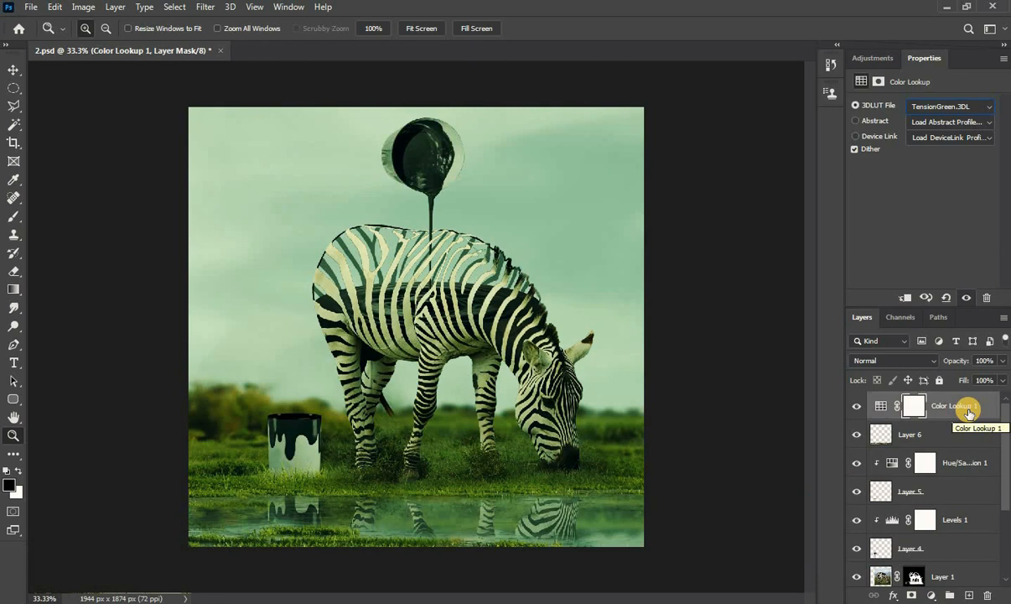
Stamp all visible layers into a new top layer and open it in the Camera Raw Filter.
key(alt)
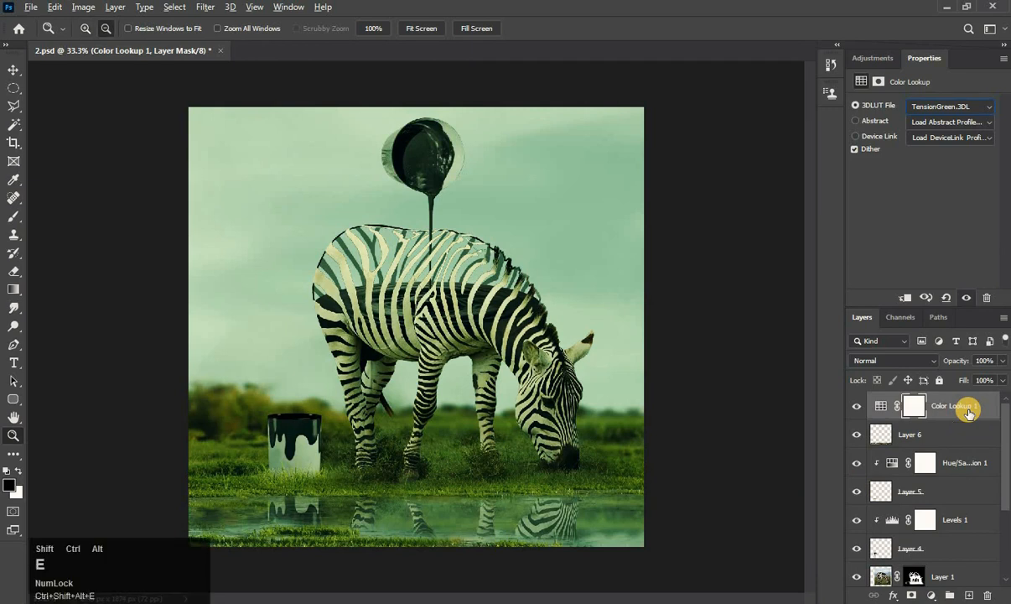
key(ctrl+shift+alt+e)
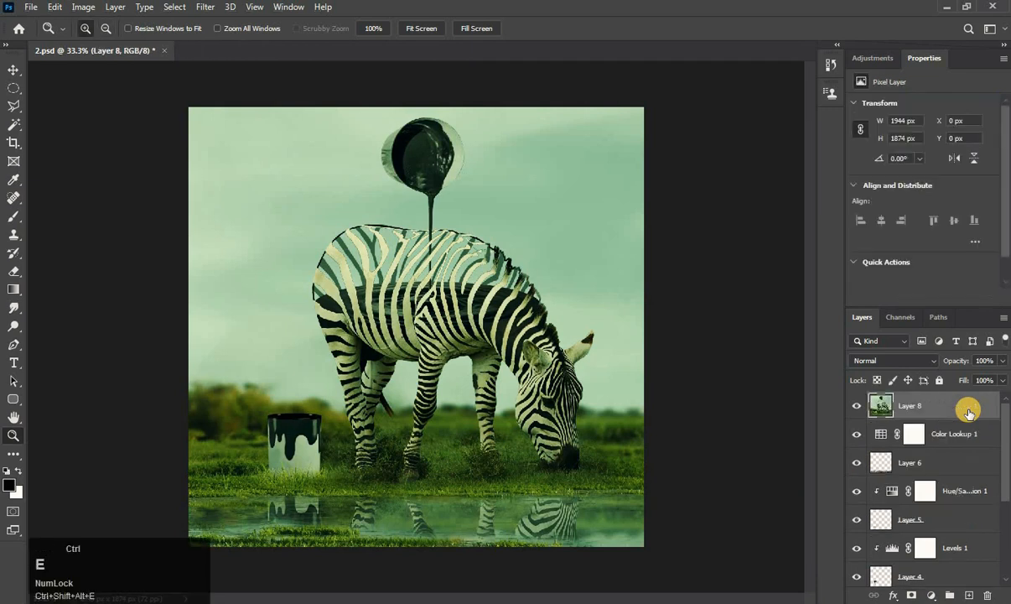
click(204, 8)
click(294, 91)
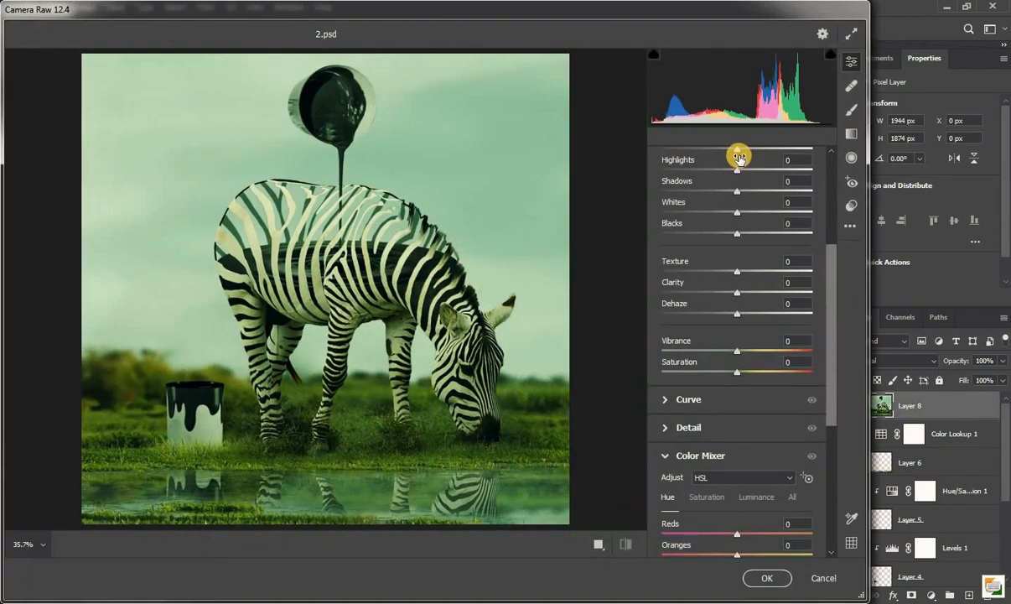
Warm the temperature, set Texture to +25 and Clarity to +26, raise Dehaze and Vibrance, and apply the Camera Raw filter.
click(839, 176)
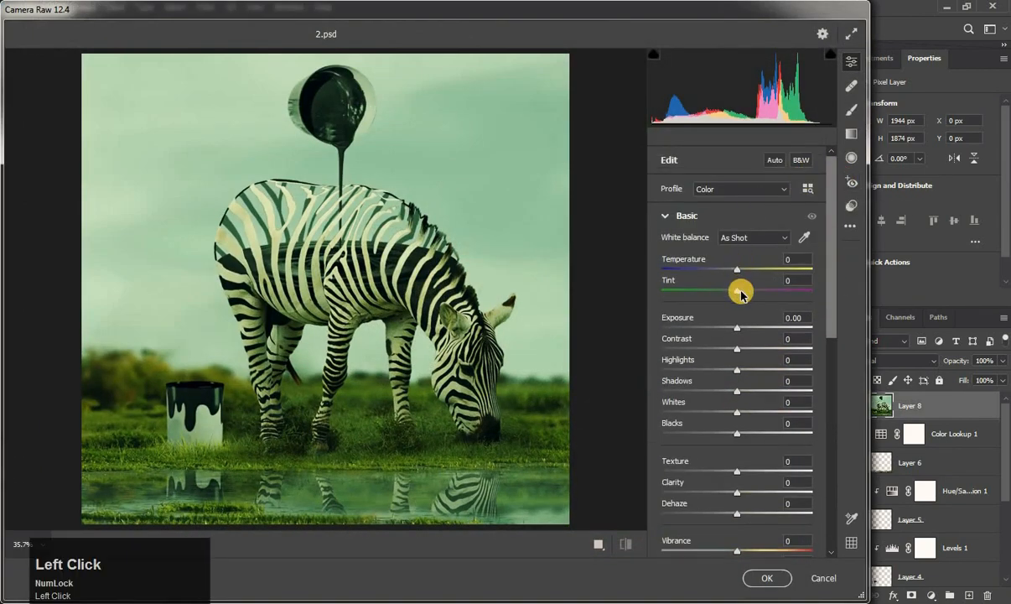
click(746, 269)
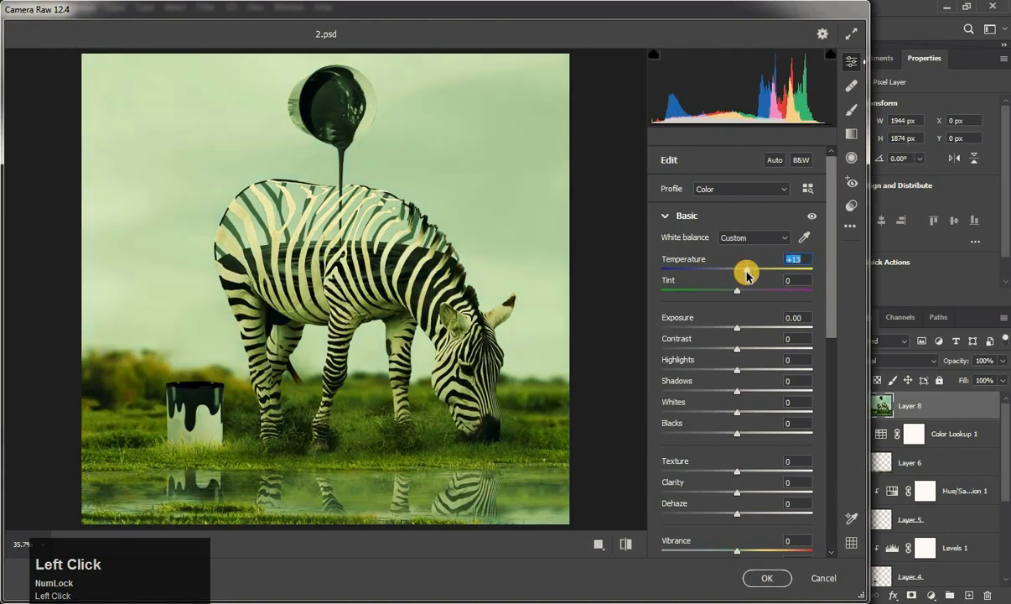
click(755, 472)
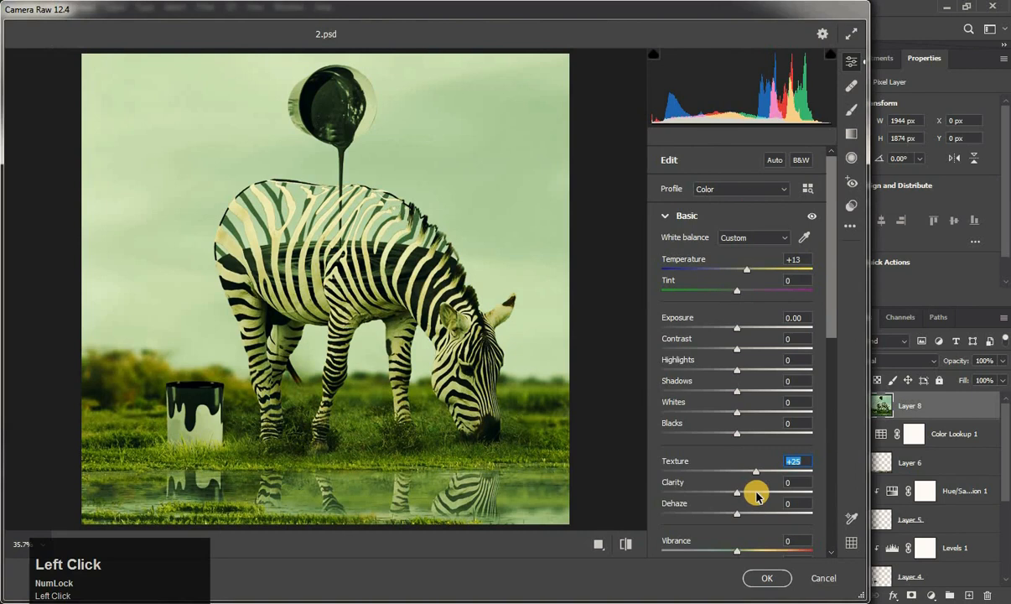
click(755, 492)
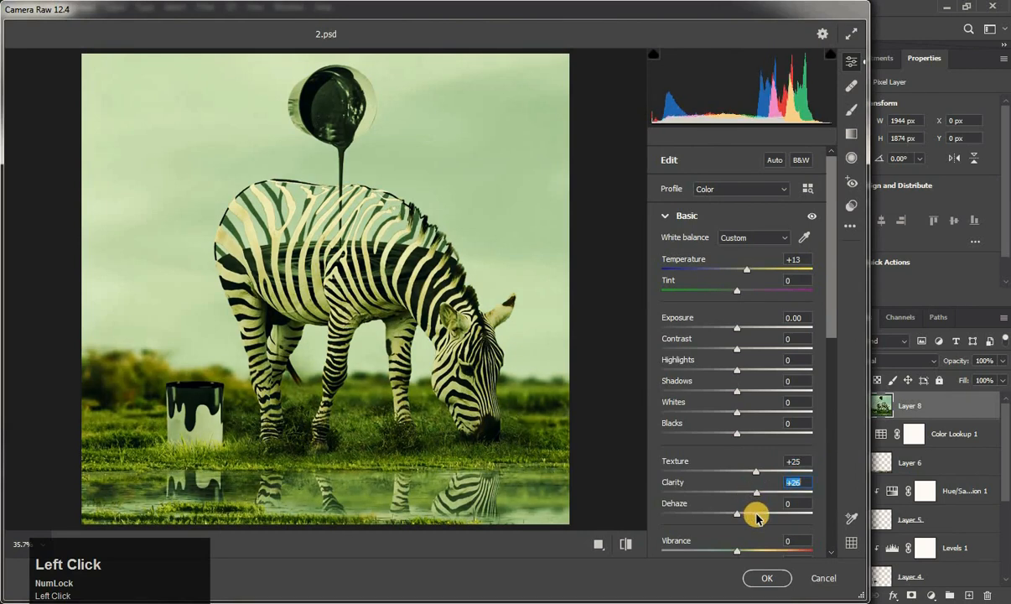
click(756, 513)
click(755, 551)
click(743, 269)
click(769, 577)
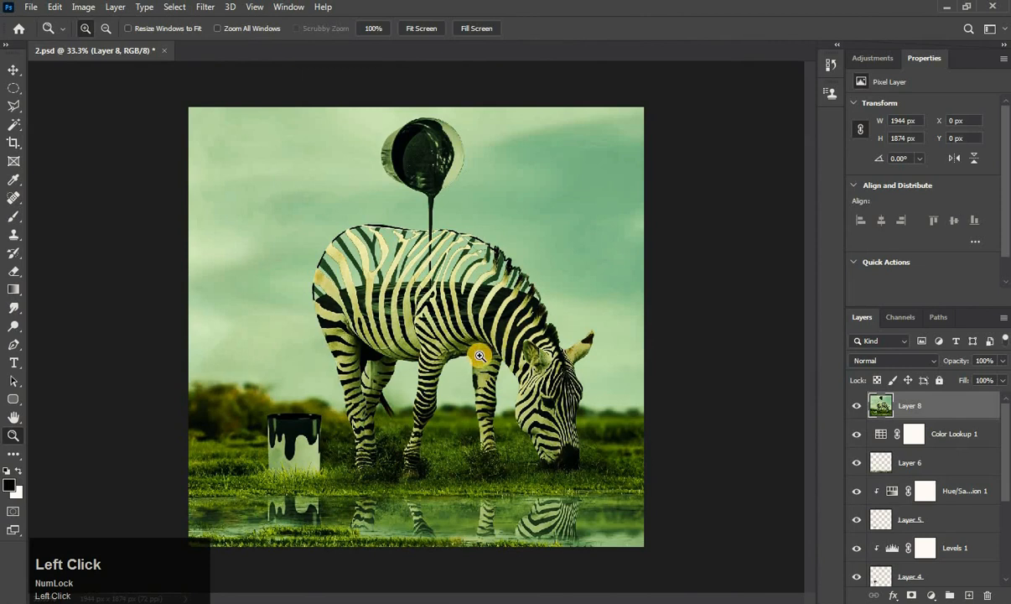
click(472, 357)
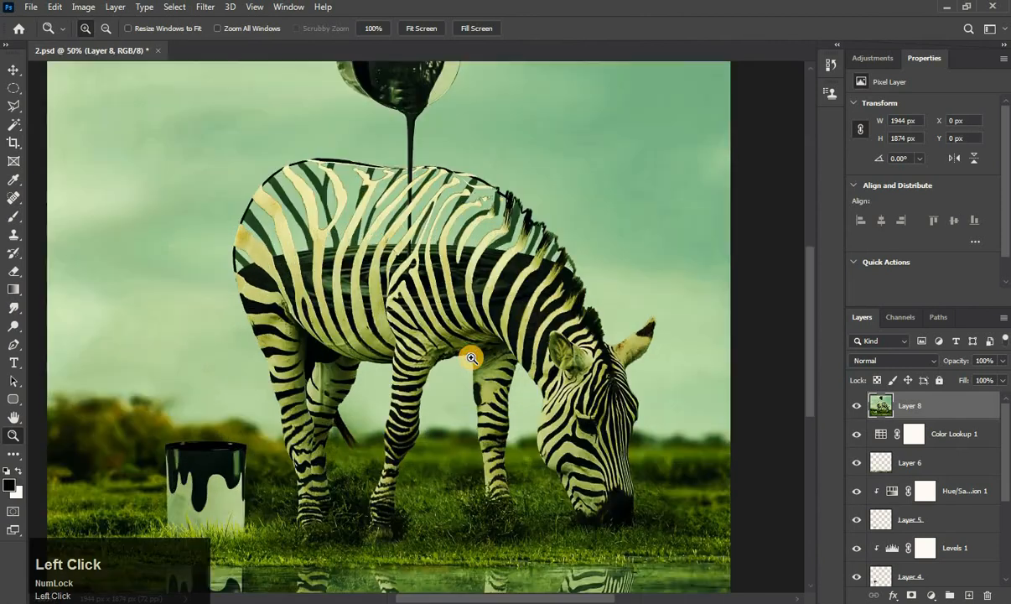